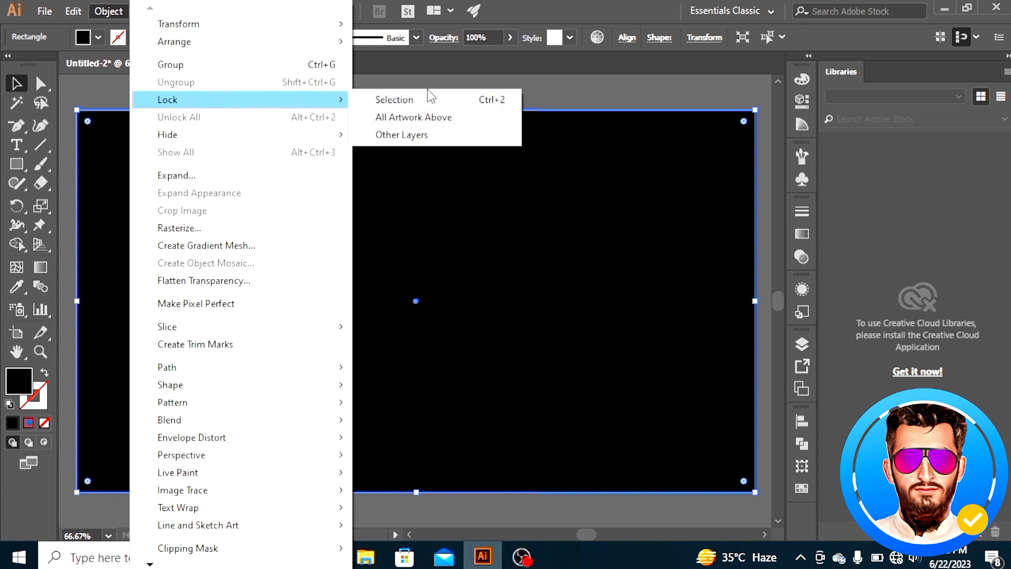
# Lock the black background rectangle
pyautogui.click(407, 98)
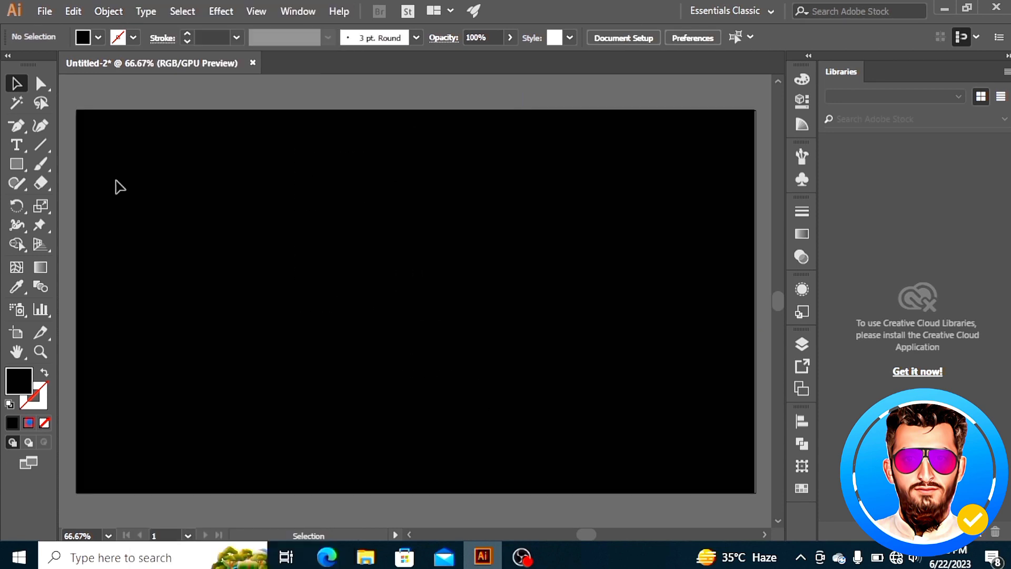
# Draw a square with no fill and a white stroke in the middle of the artboard
pyautogui.click(20, 163)
pyautogui.click(100, 37)
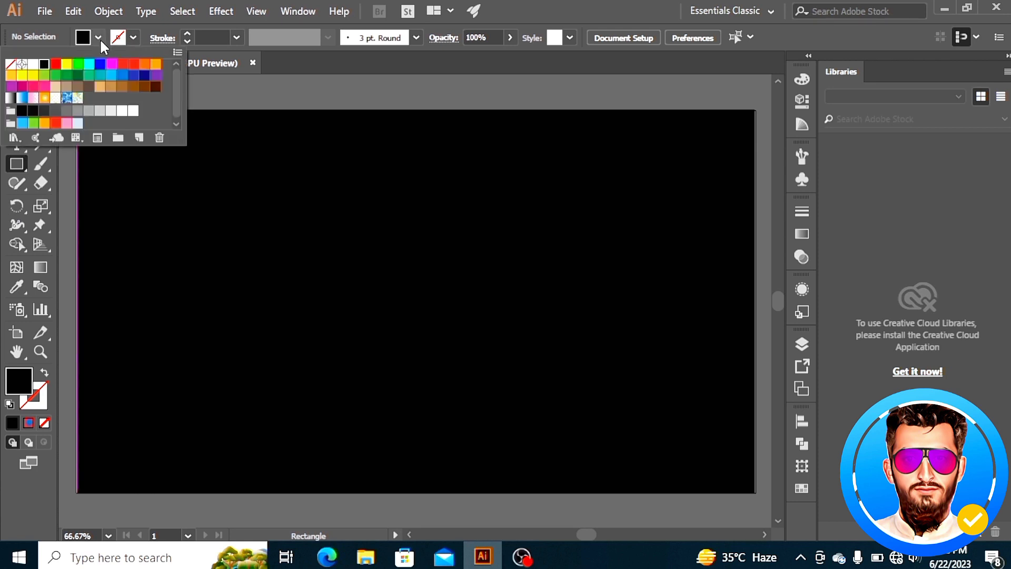
pyautogui.click(10, 64)
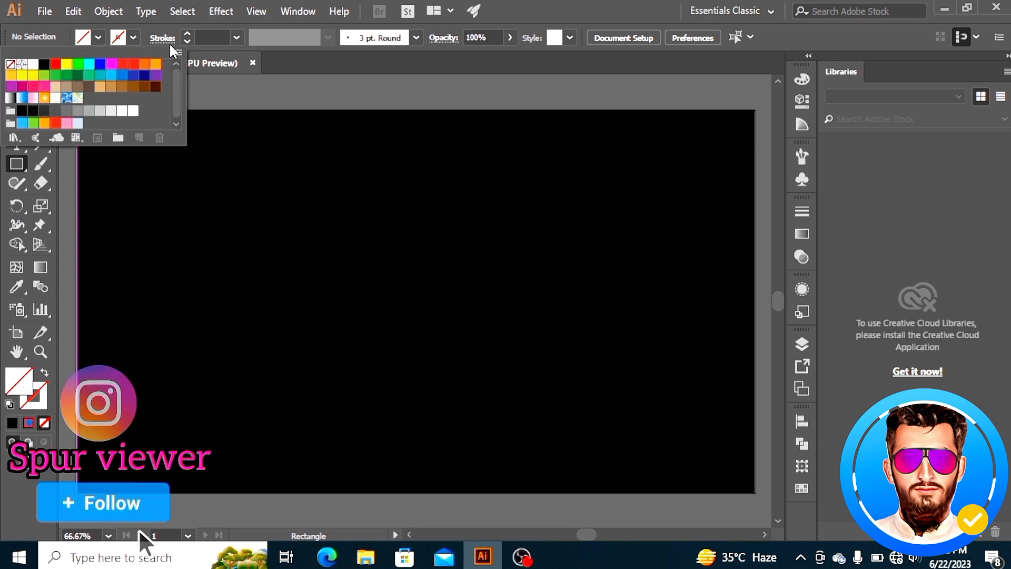
pyautogui.click(133, 36)
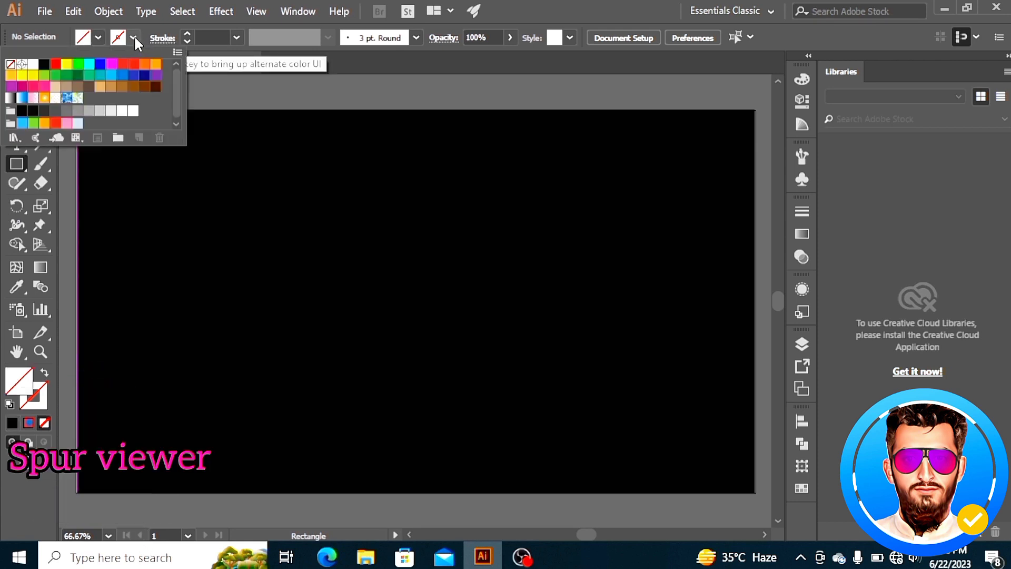
pyautogui.click(33, 65)
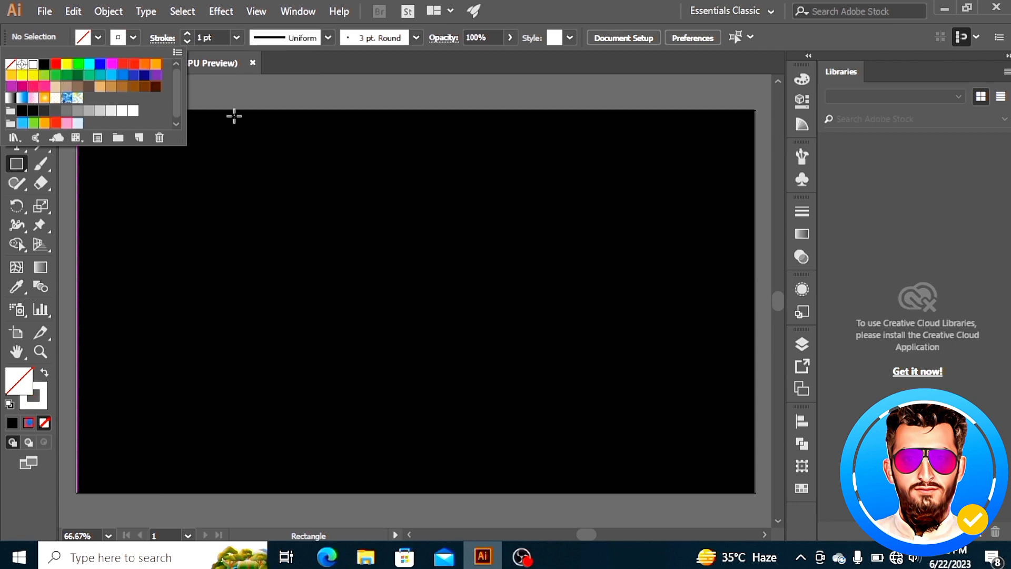
pyautogui.moveTo(416, 261)
pyautogui.mouseDown()
pyautogui.moveTo(406, 264)
pyautogui.moveTo(419, 262)
pyautogui.moveTo(510, 363)
pyautogui.moveTo(505, 350)
pyautogui.mouseUp()
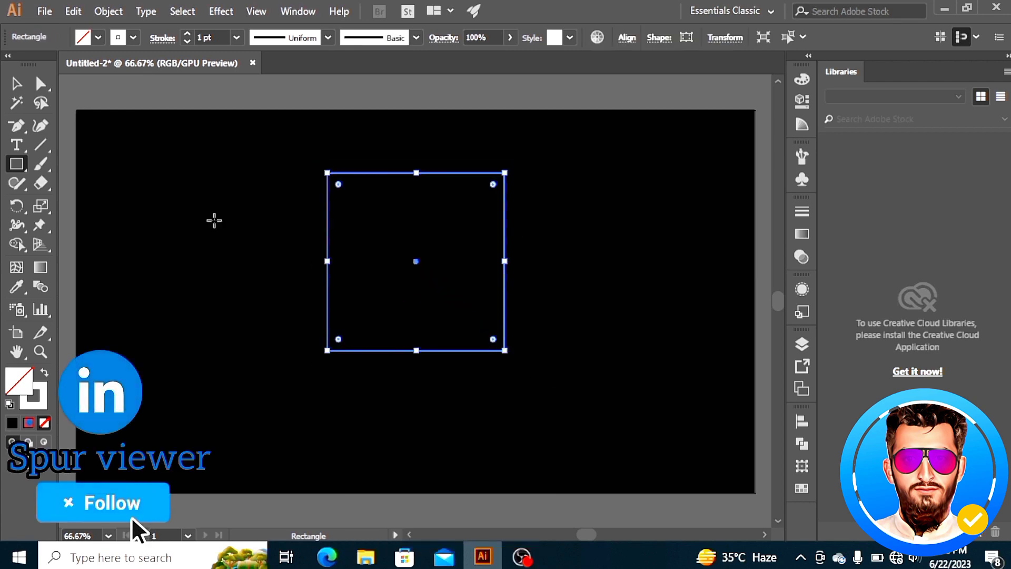
# Centre the square vertically on the artboard
pyautogui.click(16, 85)
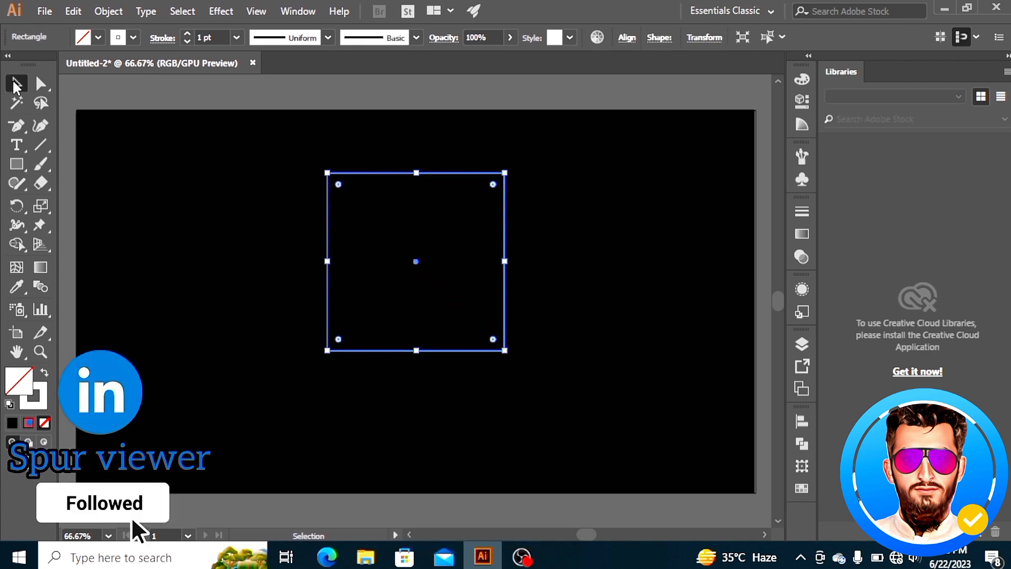
pyautogui.click(801, 420)
pyautogui.click(645, 435)
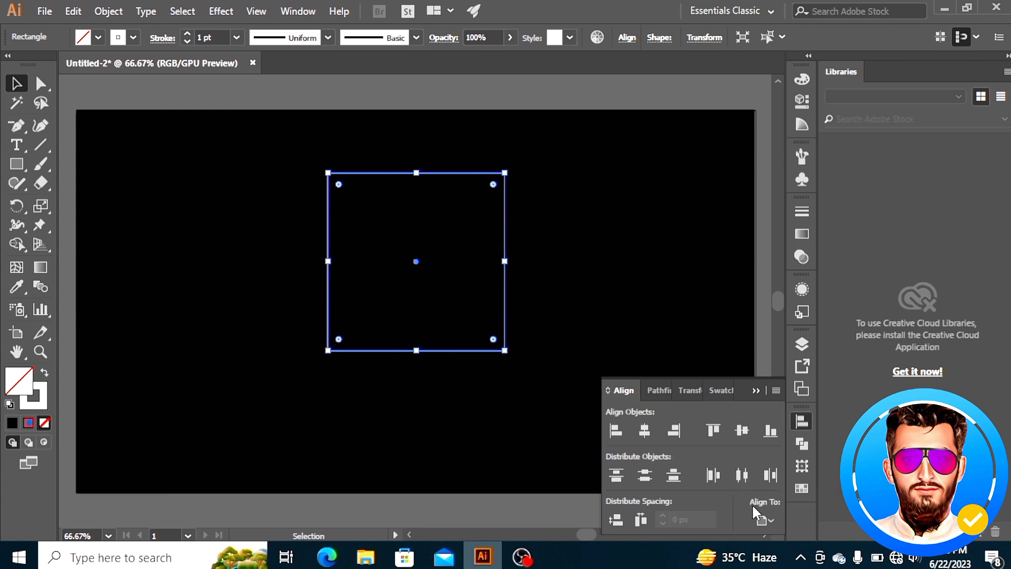
pyautogui.click(742, 430)
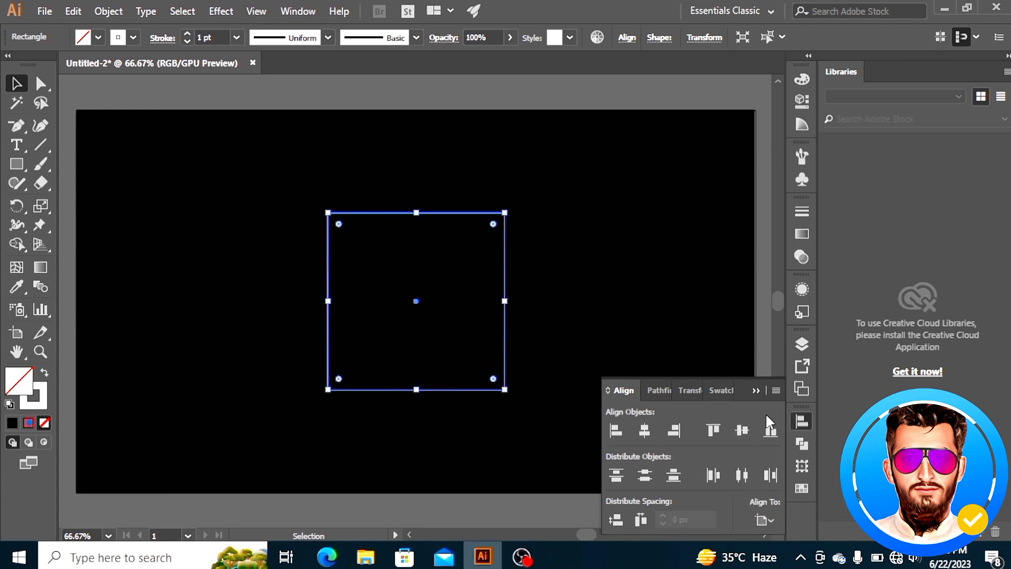
# Scale the square up slightly from its corner
pyautogui.click(756, 390)
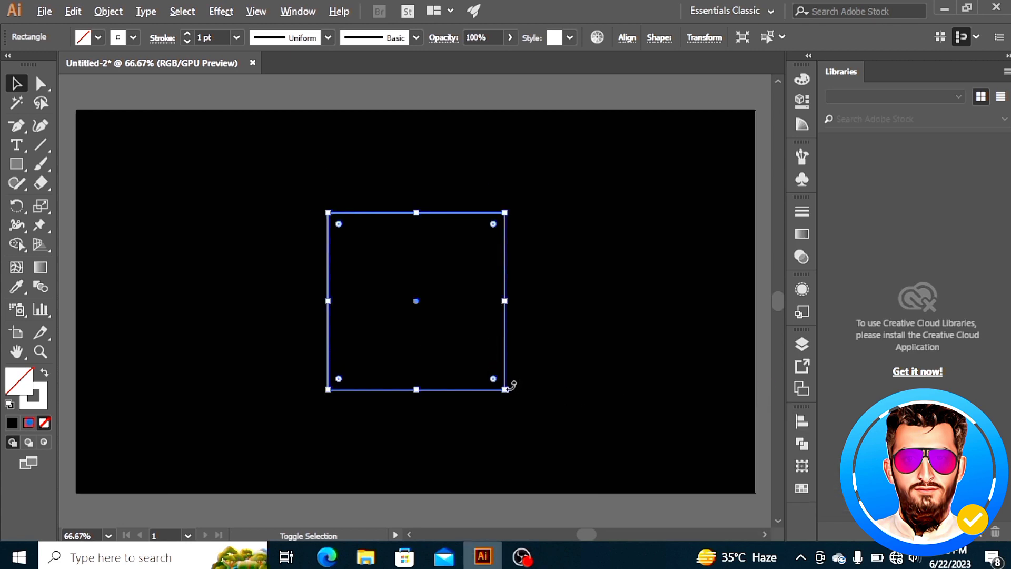
pyautogui.moveTo(505, 389); pyautogui.dragTo(520, 404)
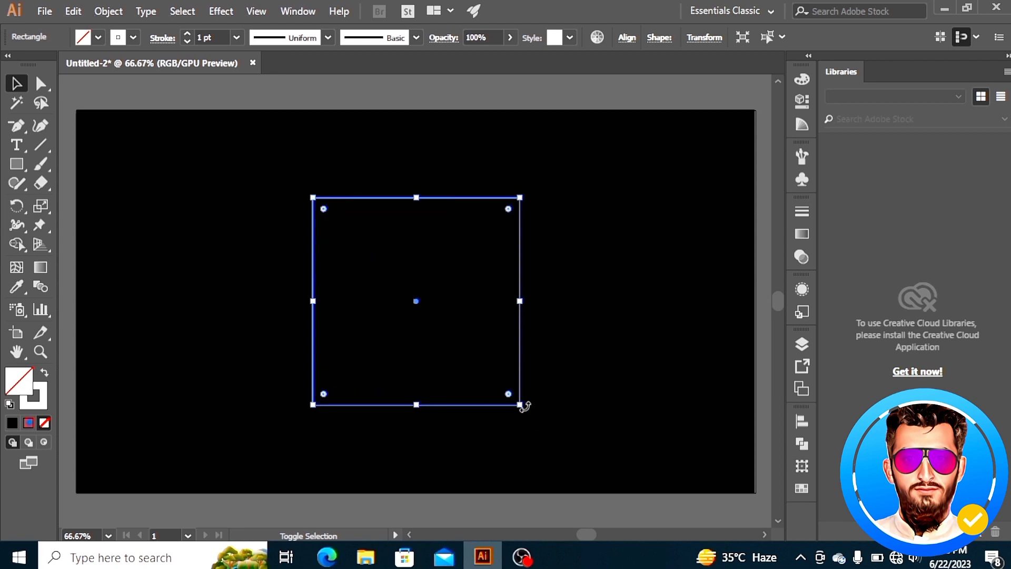
# Set the square's stroke weight to 3 pt
pyautogui.click(236, 37)
pyautogui.click(258, 143)
pyautogui.click(195, 255)
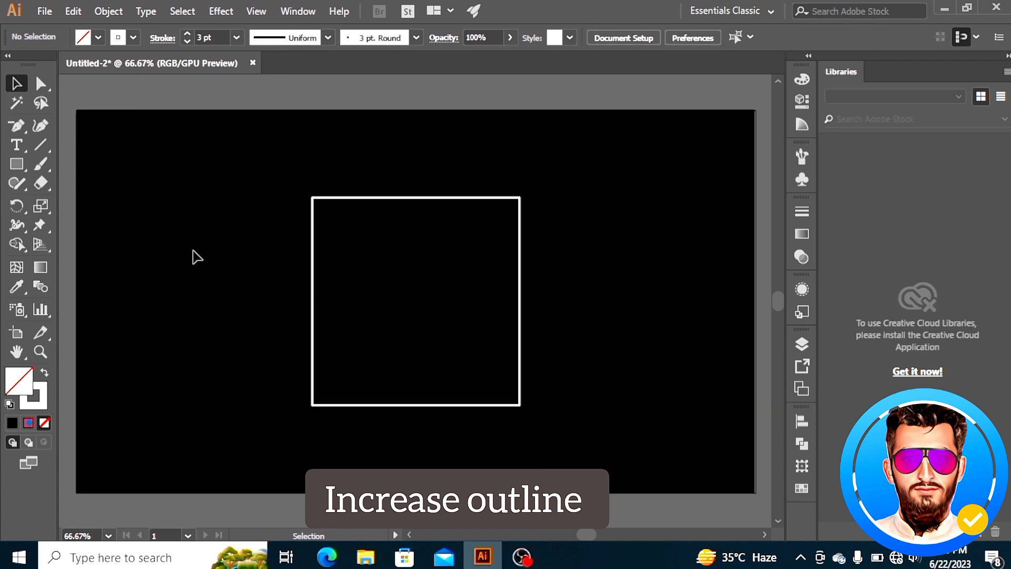
# Place a 10 px by 10 px white circle with no stroke on the square's top-left corner
pyautogui.click(21, 163)
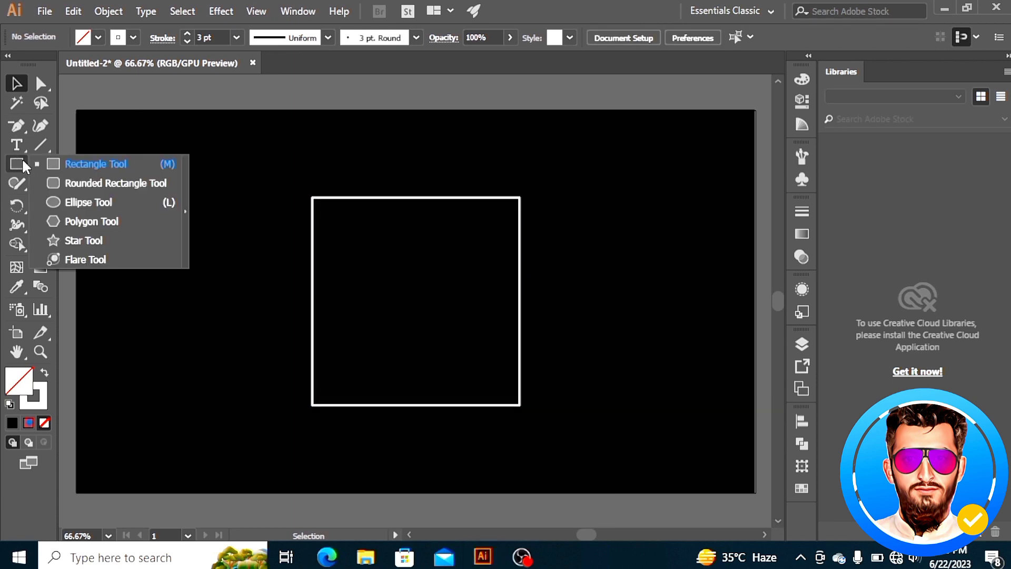
pyautogui.click(105, 201)
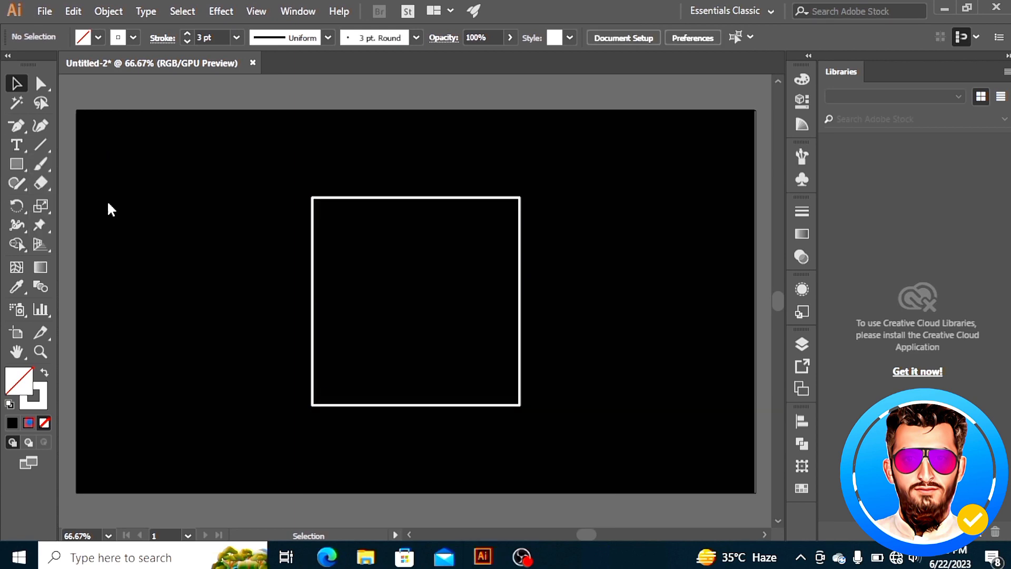
pyautogui.click(45, 375)
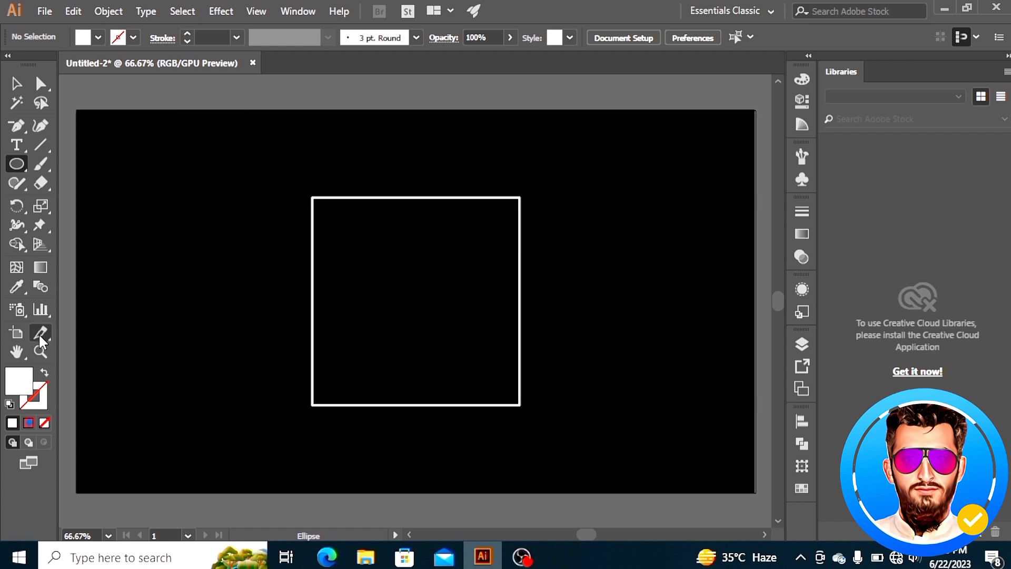
pyautogui.click(41, 352)
pyautogui.click(418, 294)
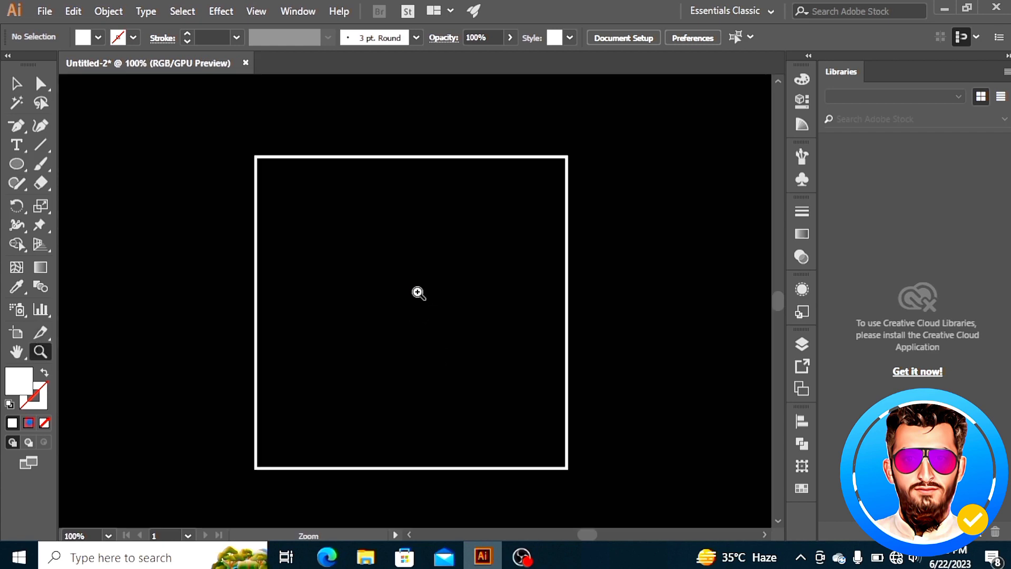
pyautogui.click(419, 293)
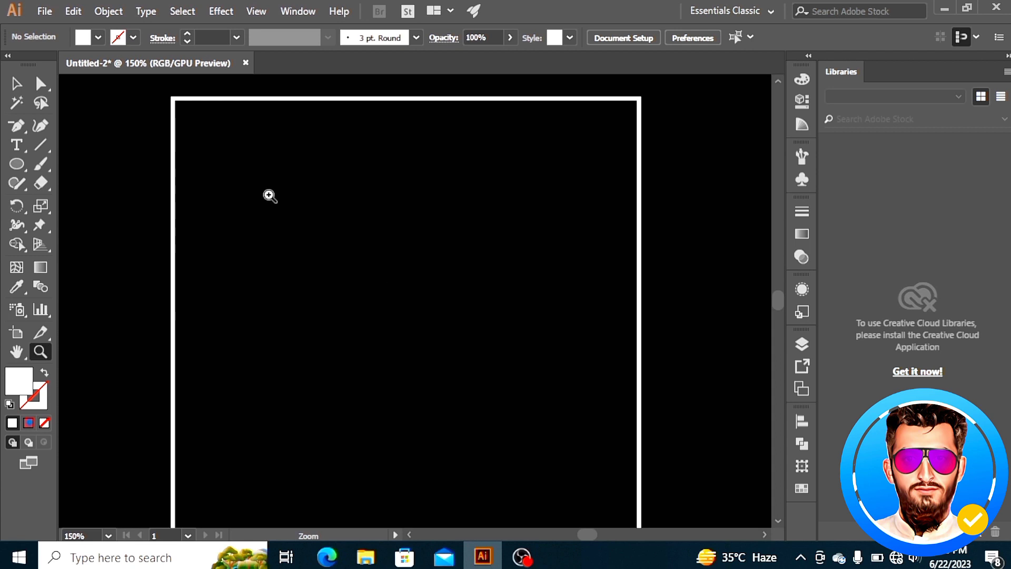
pyautogui.click(16, 164)
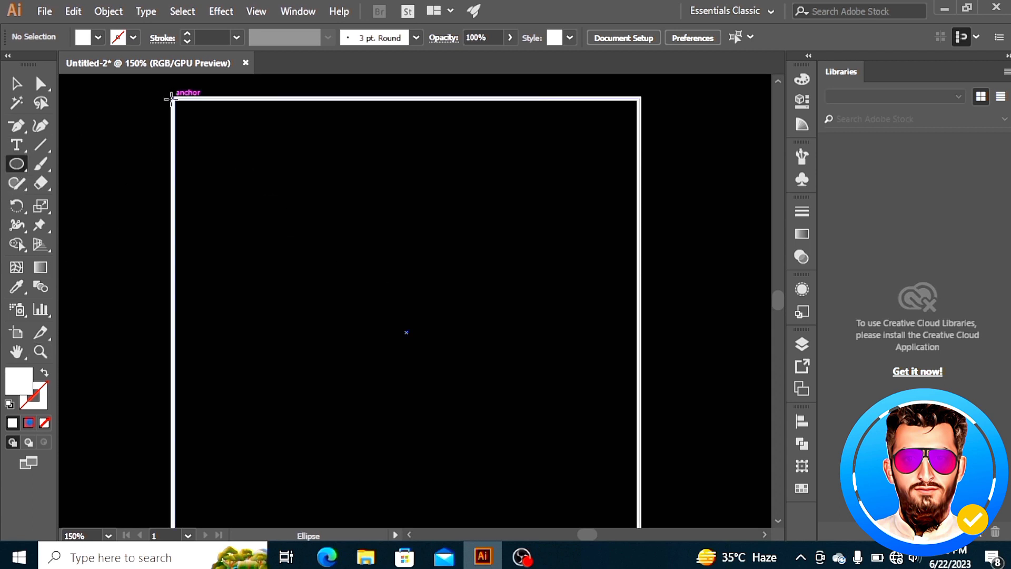
pyautogui.press('alt')
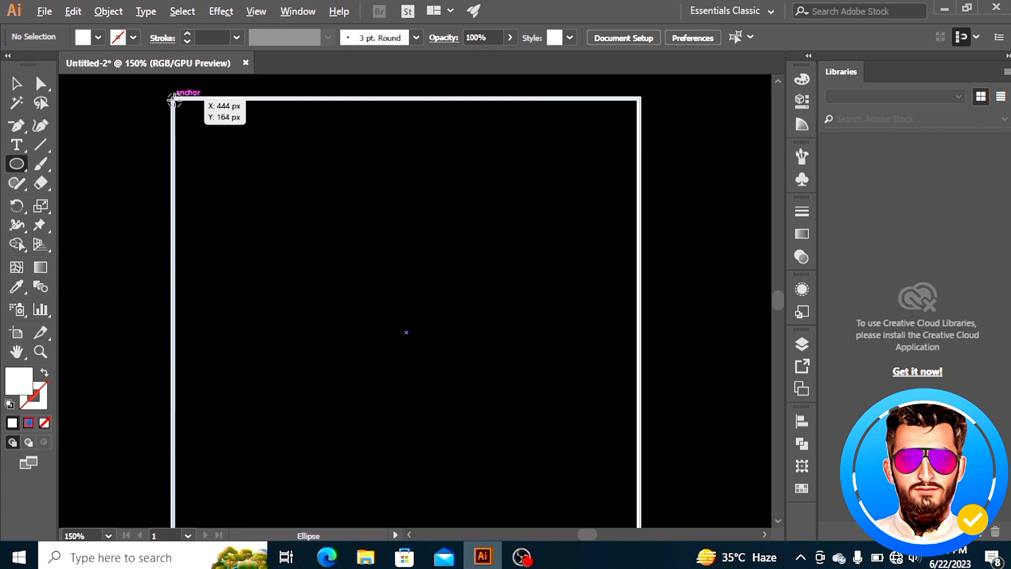
pyautogui.keyDown('alt'); pyautogui.click(174, 98); pyautogui.keyUp('alt')
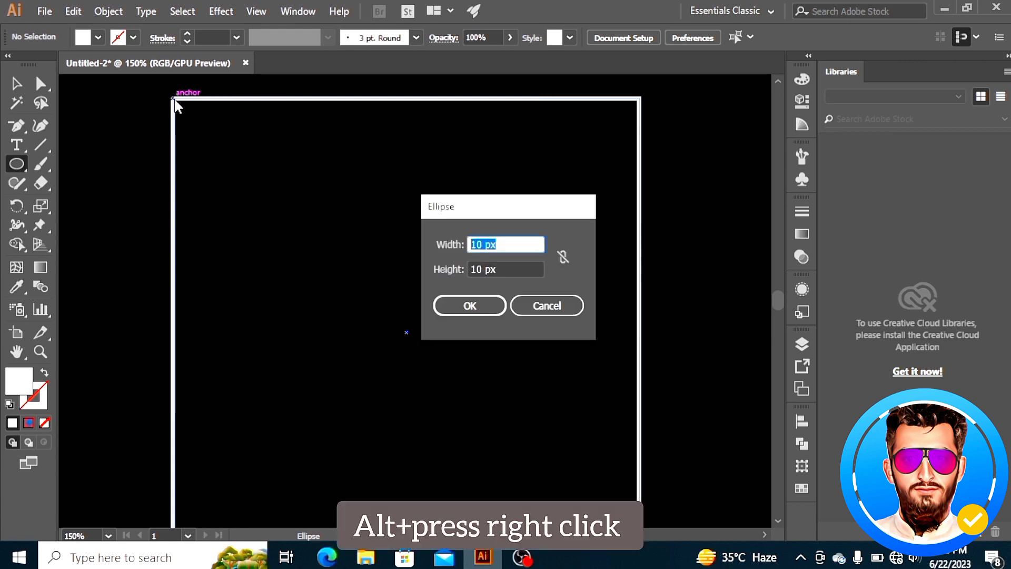
pyautogui.click(470, 306)
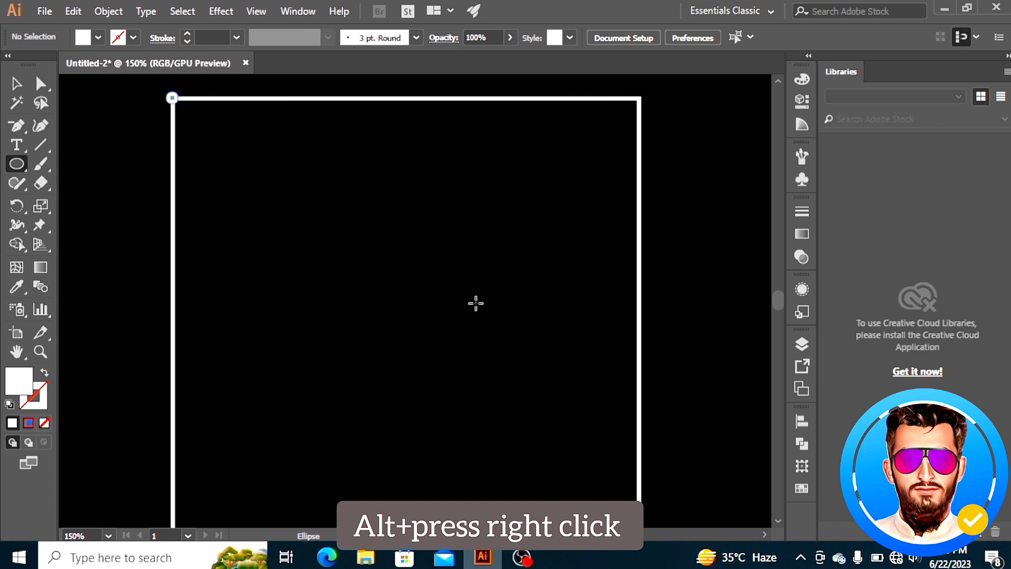
# Add matching 10 px circles on the square's top-right, bottom-right and bottom-left corners
pyautogui.keyDown('alt'); pyautogui.click(638, 98); pyautogui.keyUp('alt')
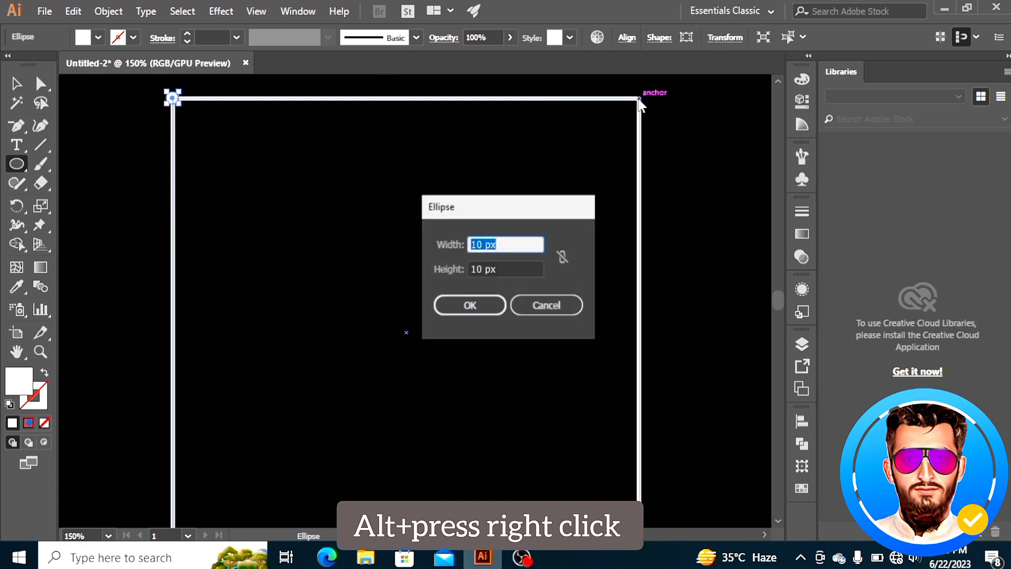
pyautogui.click(471, 305)
pyautogui.scroll(-5, 495, 291)
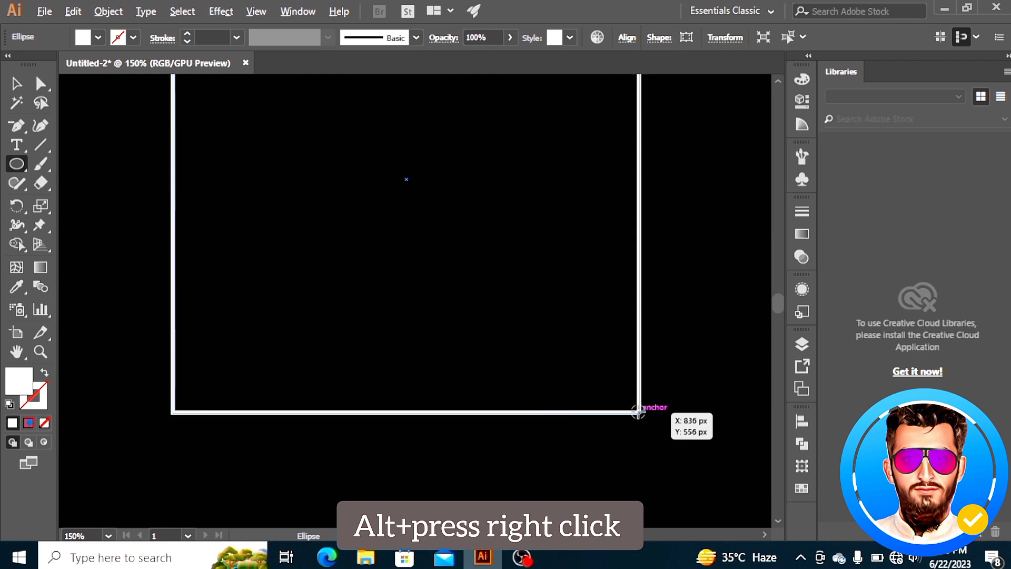
pyautogui.keyDown('alt'); pyautogui.click(639, 412); pyautogui.keyUp('alt')
pyautogui.click(460, 305)
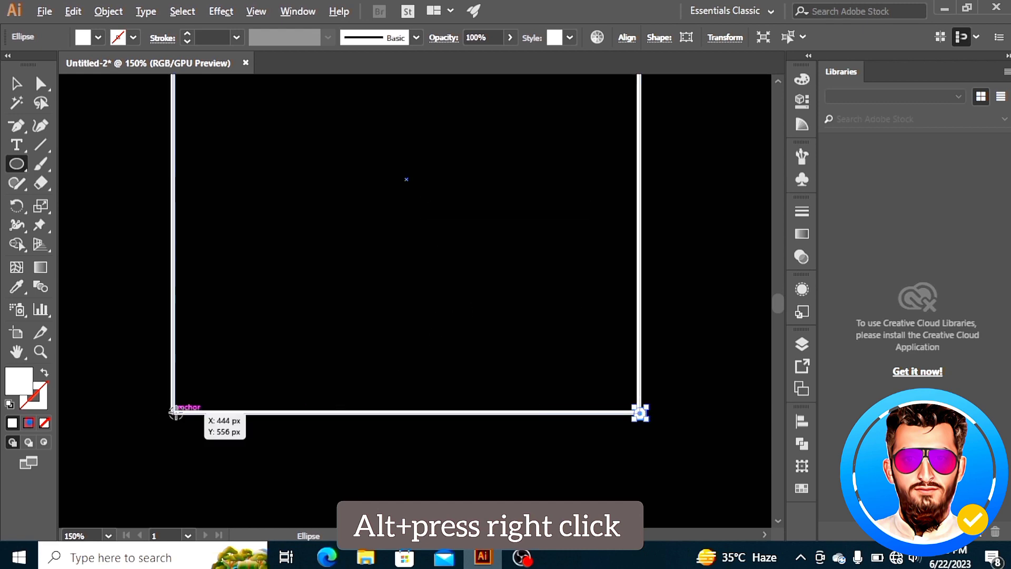
pyautogui.keyDown('alt'); pyautogui.click(174, 412); pyautogui.keyUp('alt')
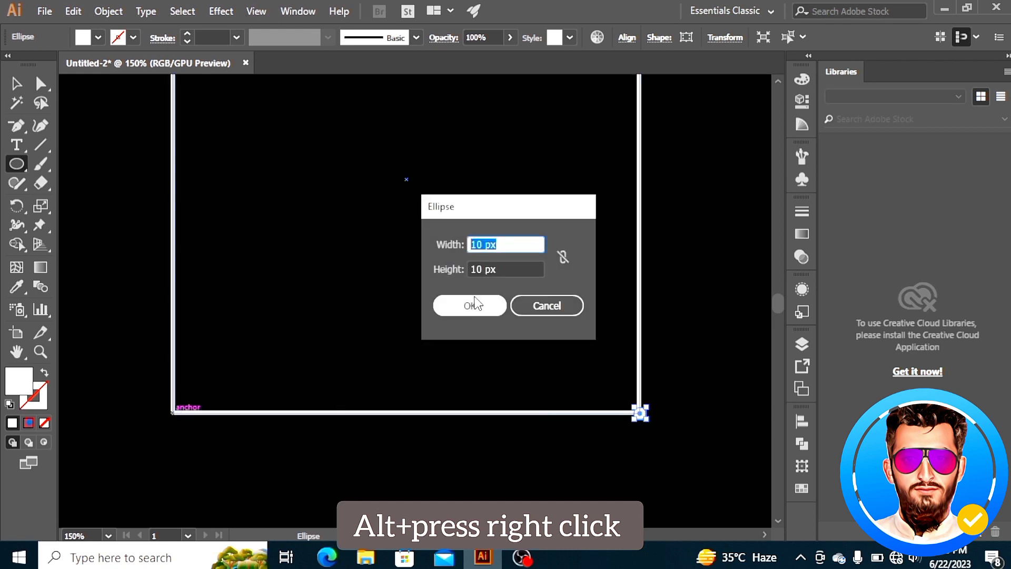
pyautogui.click(473, 310)
# Scale the square down slightly so its edges sit inside the corner circles
pyautogui.click(17, 84)
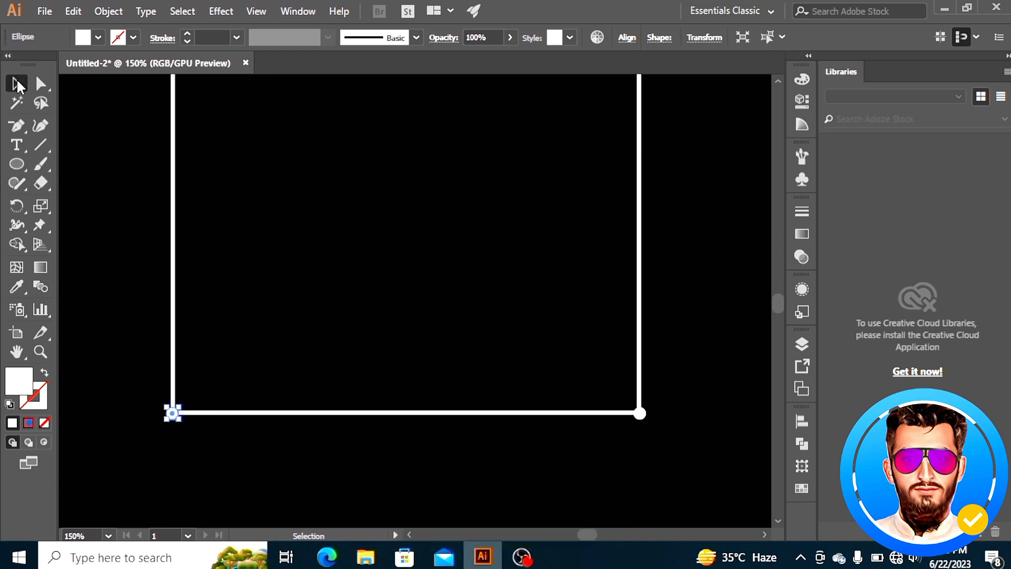
pyautogui.scroll(1, 189, 249)
pyautogui.scroll(3, 190, 249)
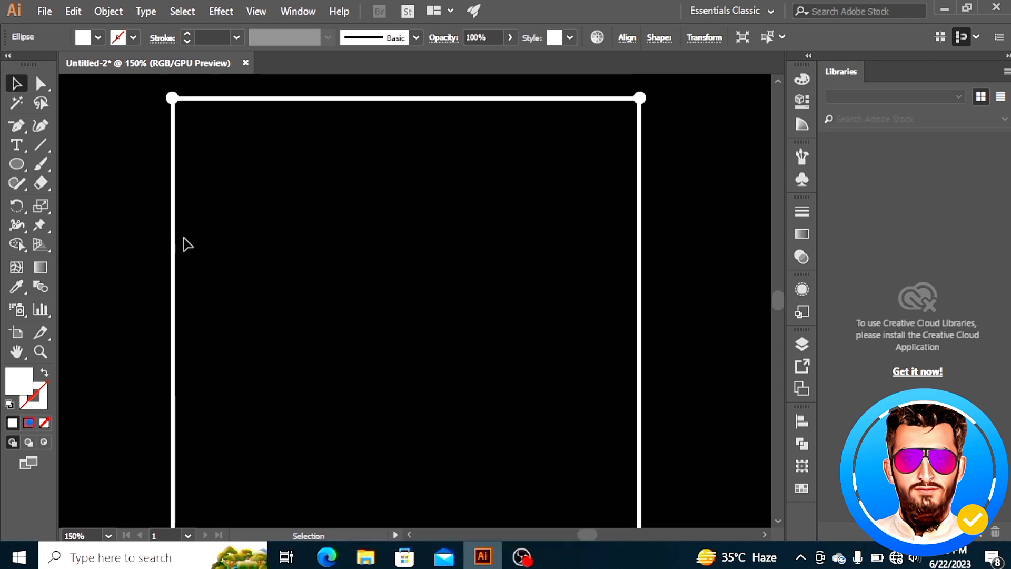
pyautogui.hotkey('ctrl', '+')
pyautogui.hotkey('ctrl', '-')
pyautogui.hotkey('ctrl', '-')
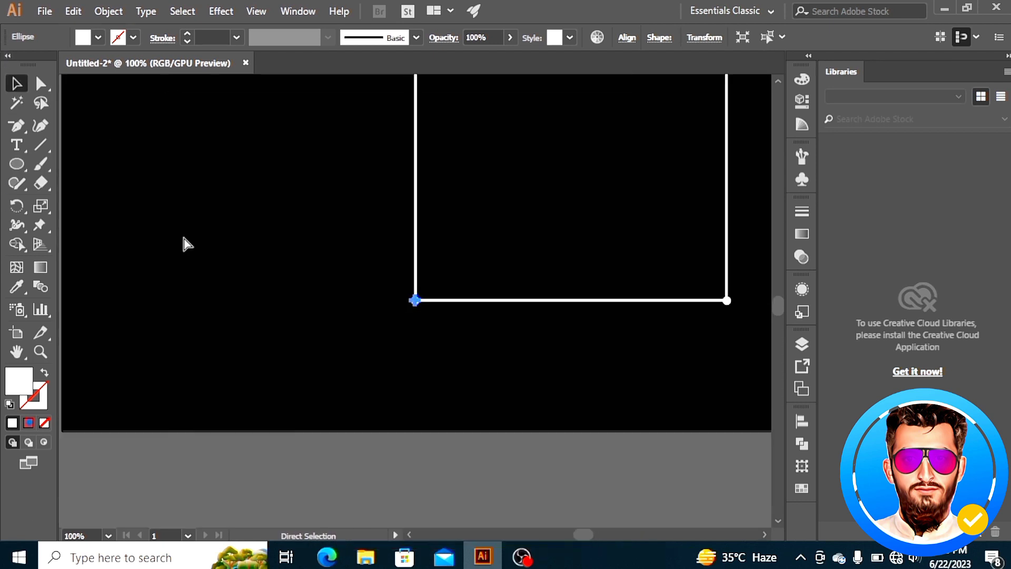
pyautogui.hscroll(4, 185, 244)
pyautogui.scroll(3, 188, 246)
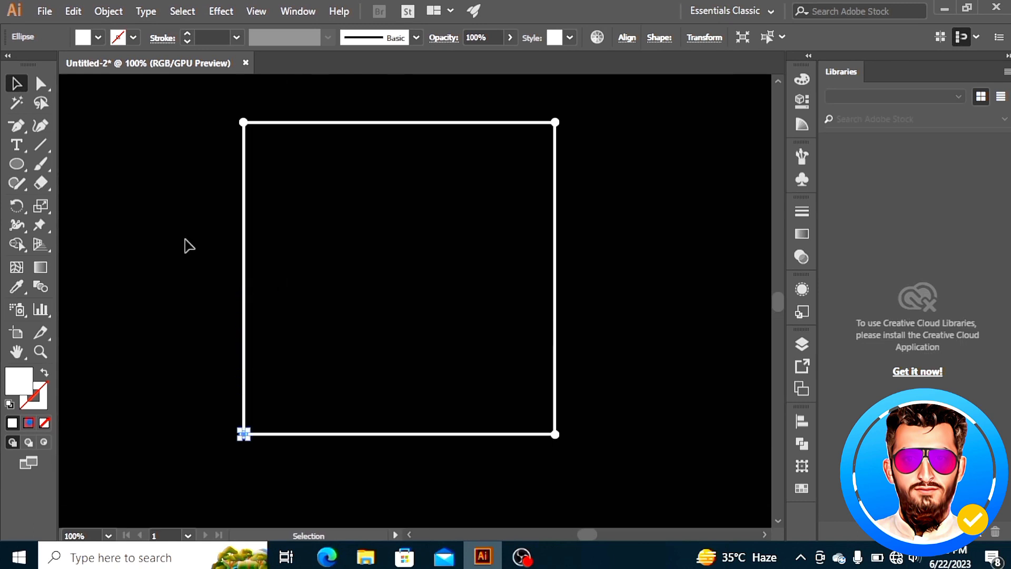
pyautogui.click(102, 145)
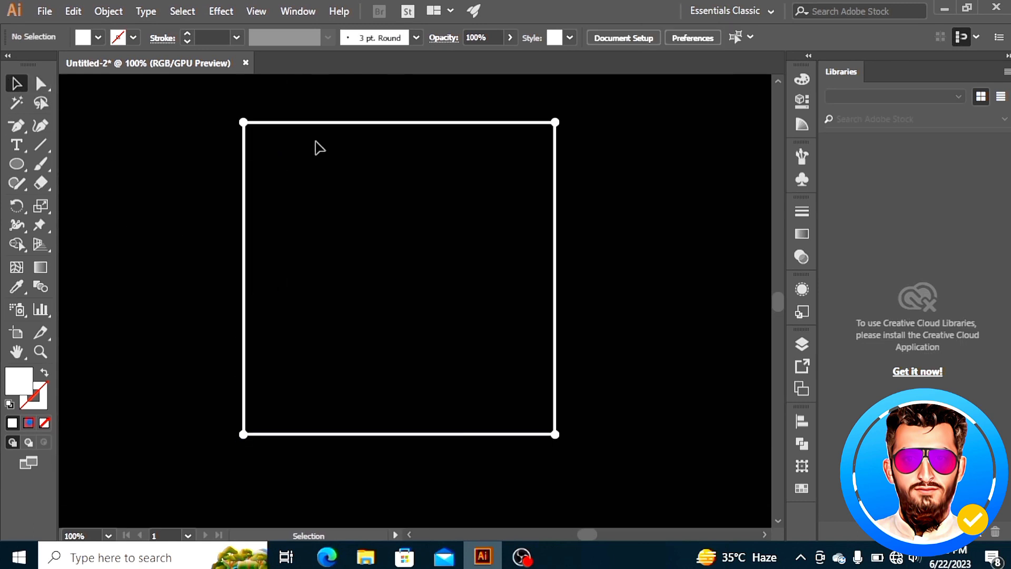
pyautogui.click(335, 124)
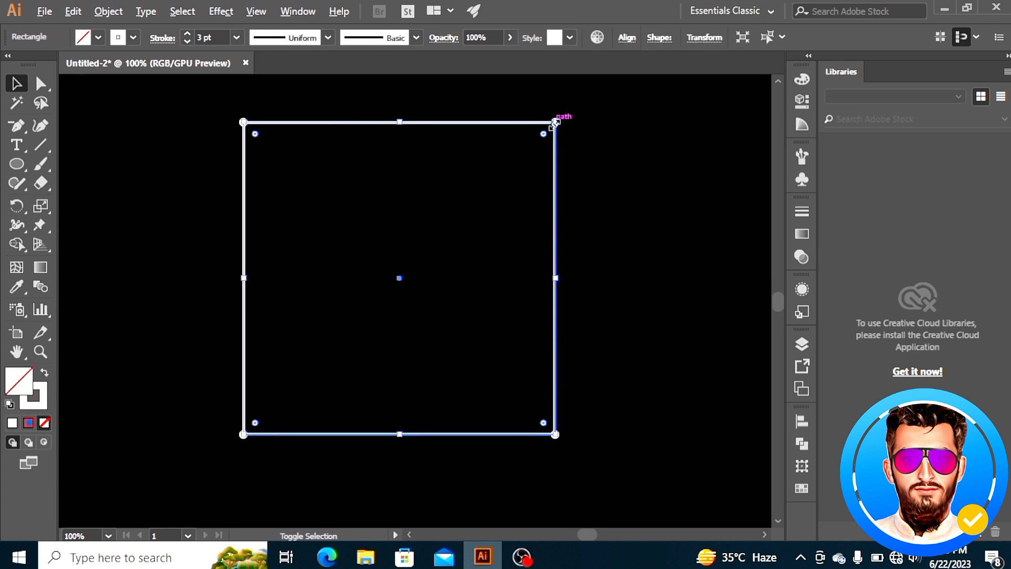
pyautogui.moveTo(555, 122); pyautogui.dragTo(548, 129)
pyautogui.click(192, 150)
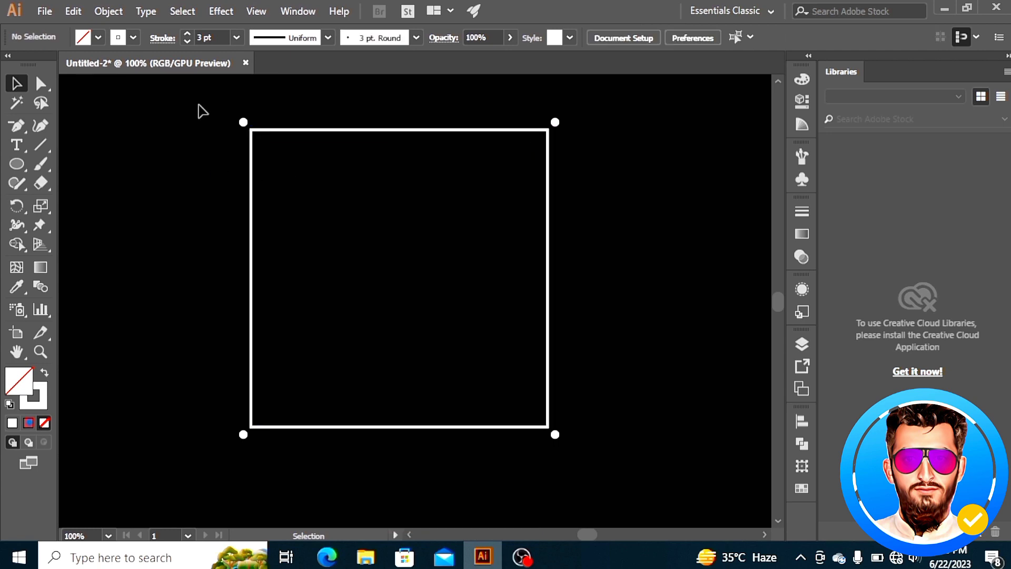
# Select the square and the four circles and group them
pyautogui.moveTo(198, 104); pyautogui.dragTo(641, 478)
pyautogui.rightClick(417, 229)
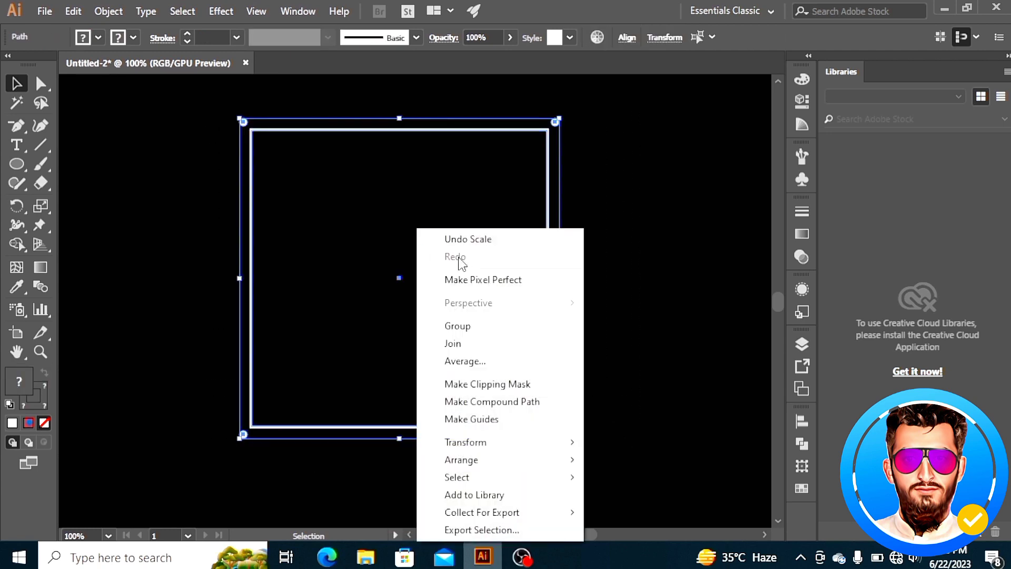
pyautogui.click(457, 328)
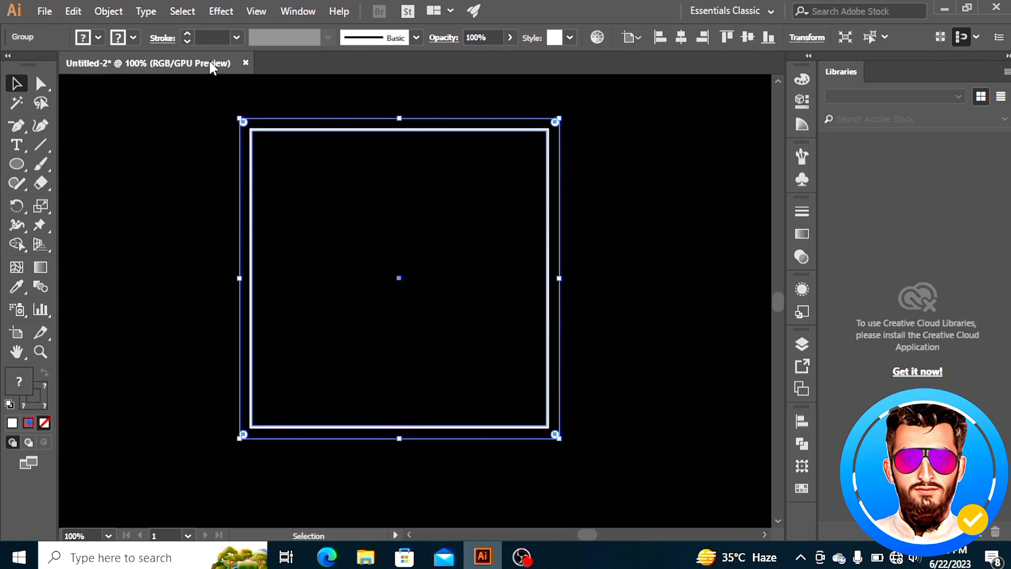
# Apply a Transform effect to the framed group with preview on, a small rotation angle and multiple rotated copies
pyautogui.click(222, 10)
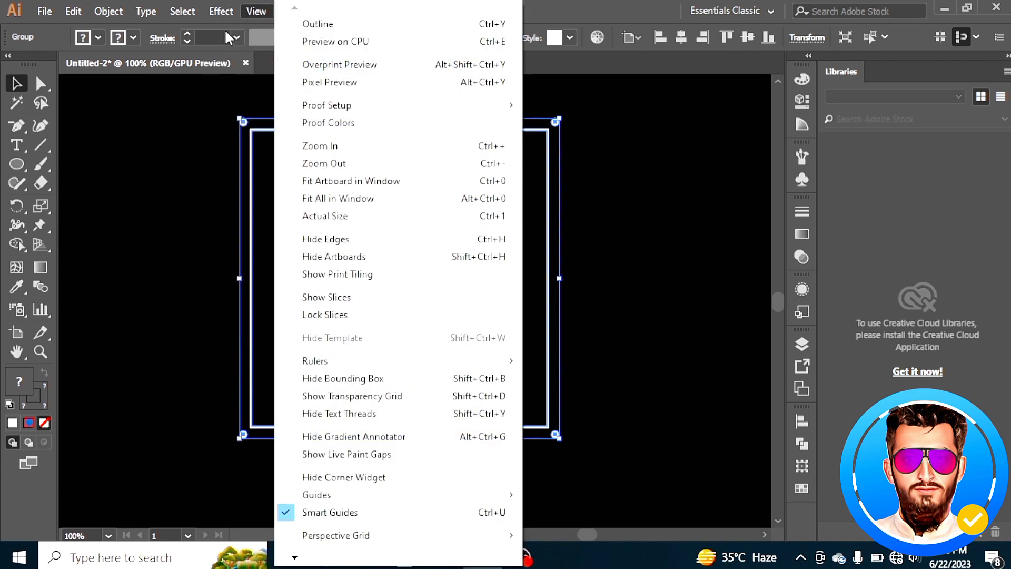
pyautogui.moveTo(287, 141)
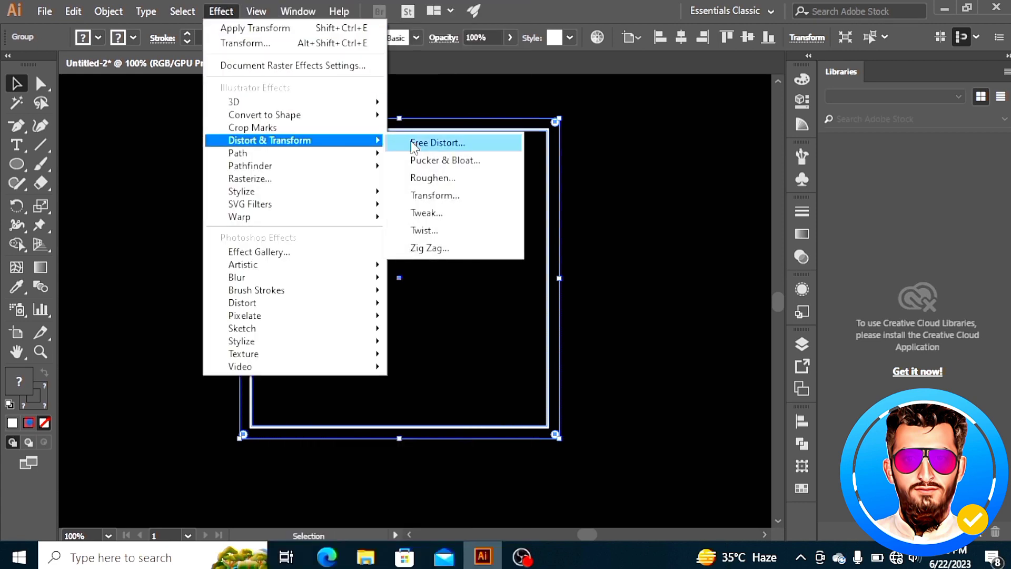
pyautogui.click(442, 203)
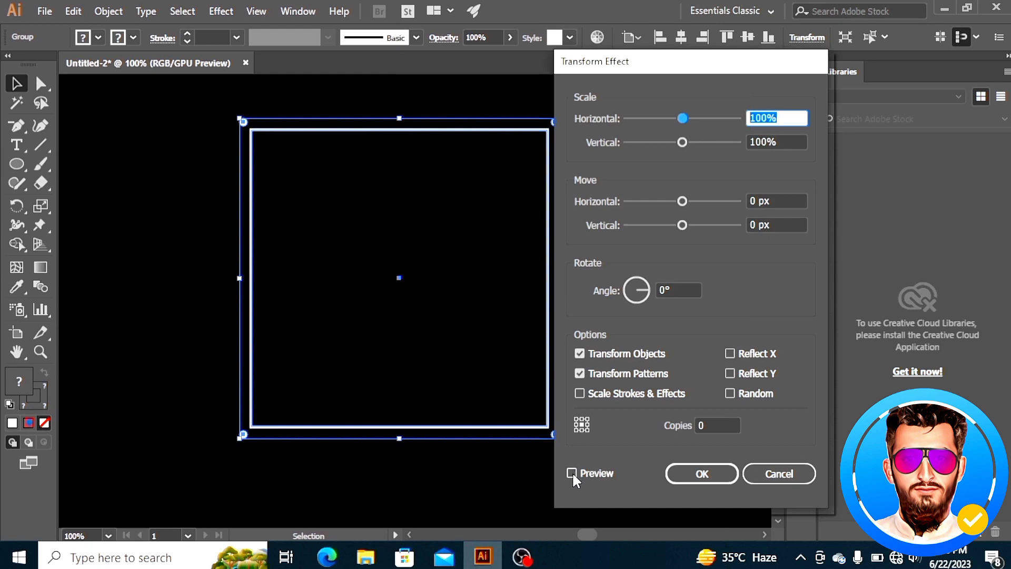
pyautogui.click(572, 472)
pyautogui.click(667, 289)
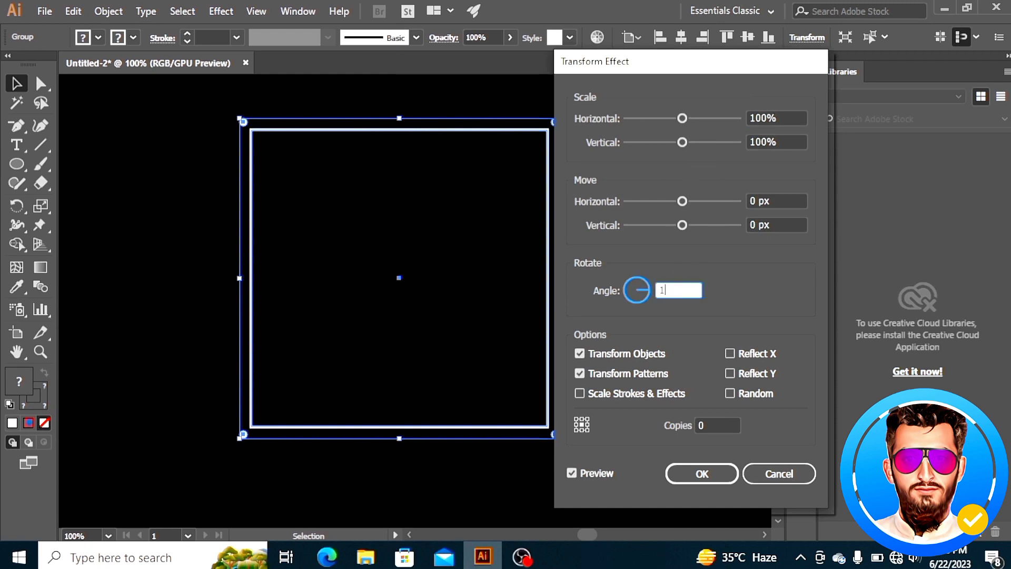
pyautogui.click(705, 424)
pyautogui.click(689, 481)
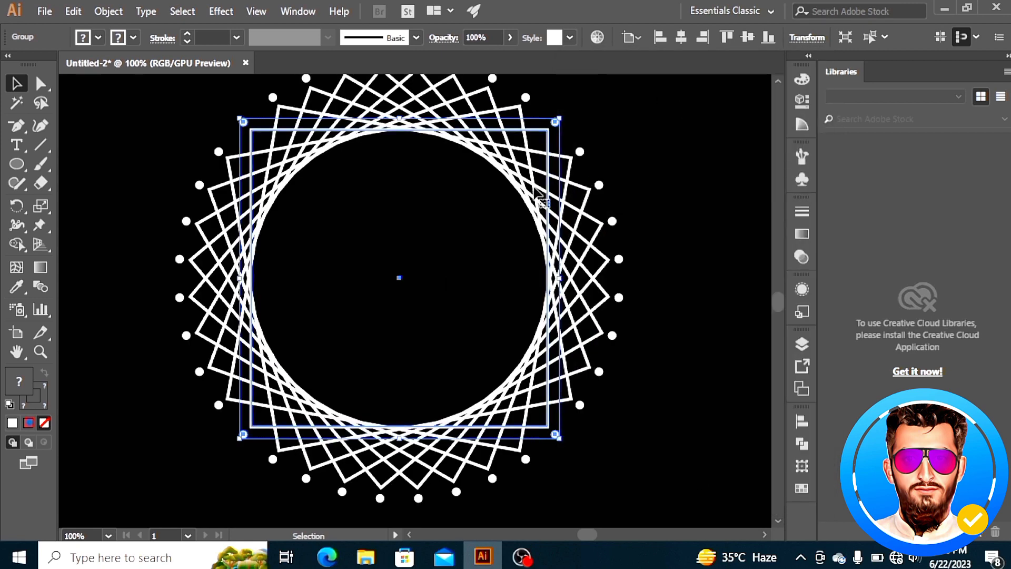
# Expand the appearance of the rotated copies
pyautogui.scroll(1, 516, 205)
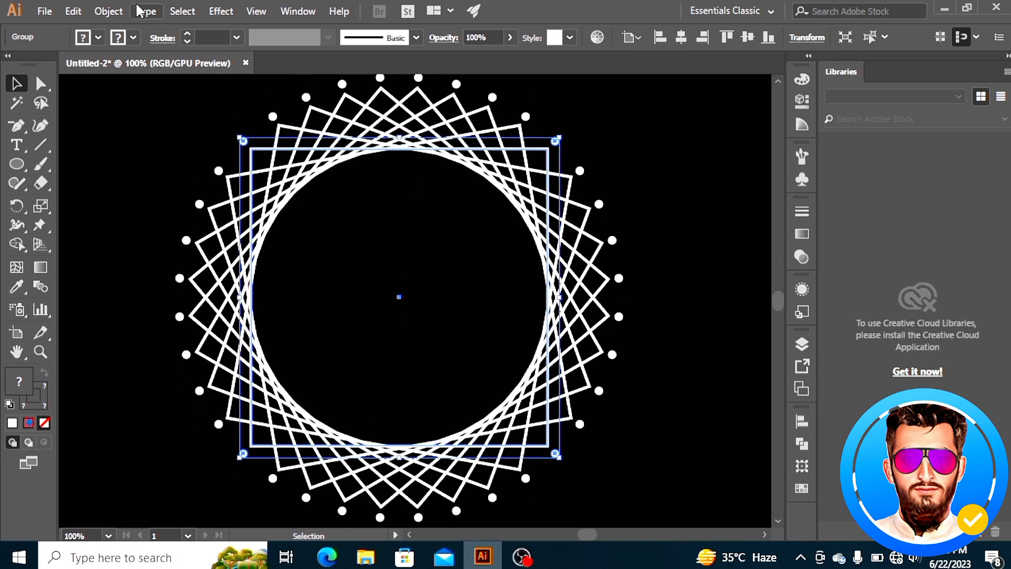
pyautogui.click(101, 11)
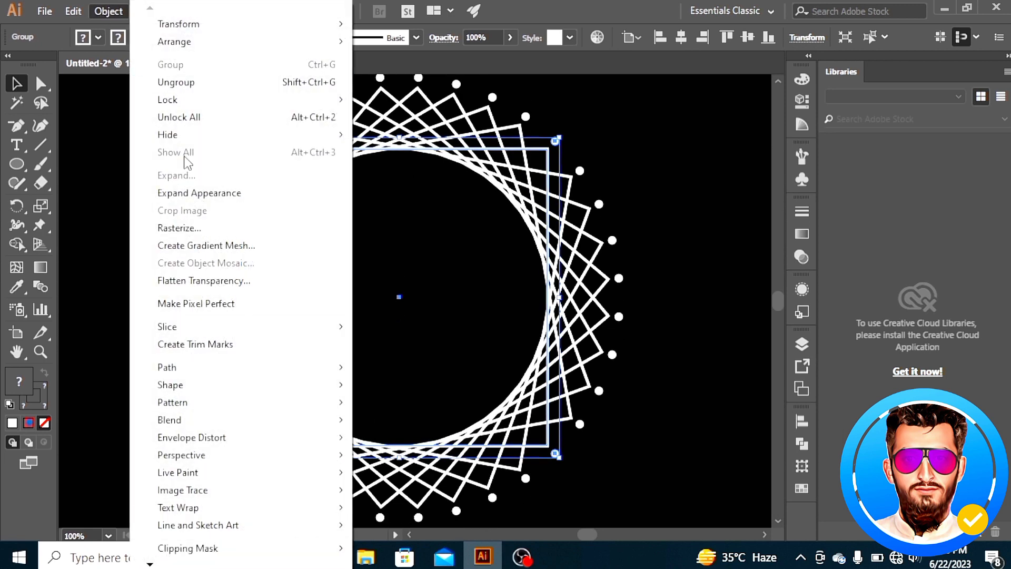
pyautogui.click(204, 193)
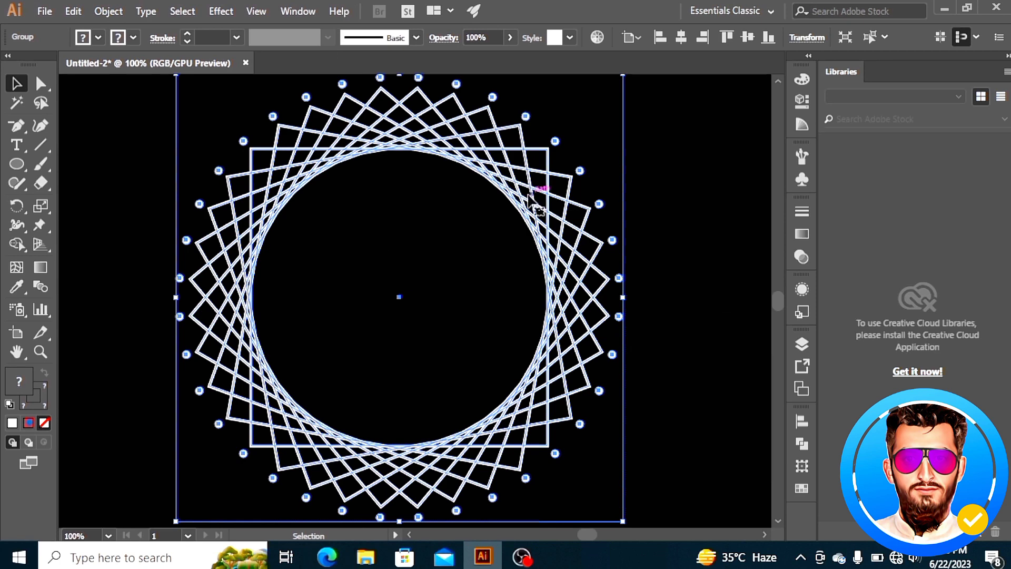
# Apply a Transform effect scaling the design to 60% horizontally and vertically with 2 copies
pyautogui.click(217, 11)
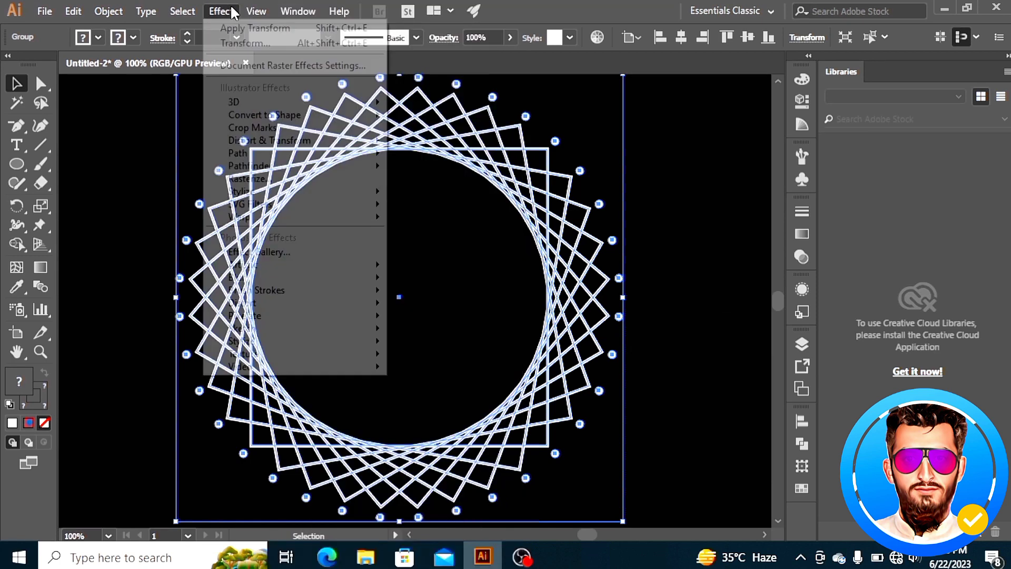
pyautogui.moveTo(295, 140)
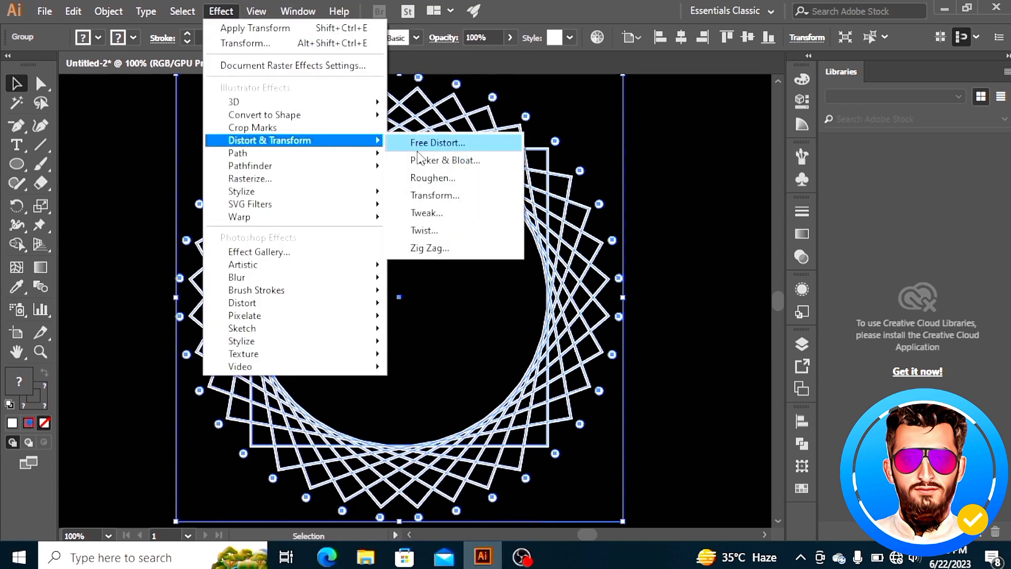
pyautogui.click(461, 199)
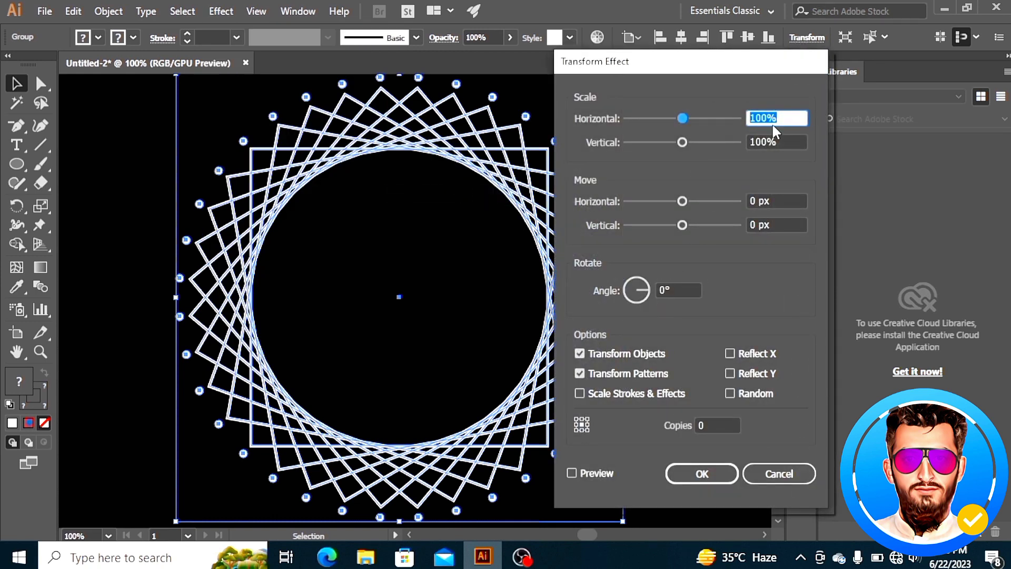
pyautogui.write('60')
pyautogui.click(573, 472)
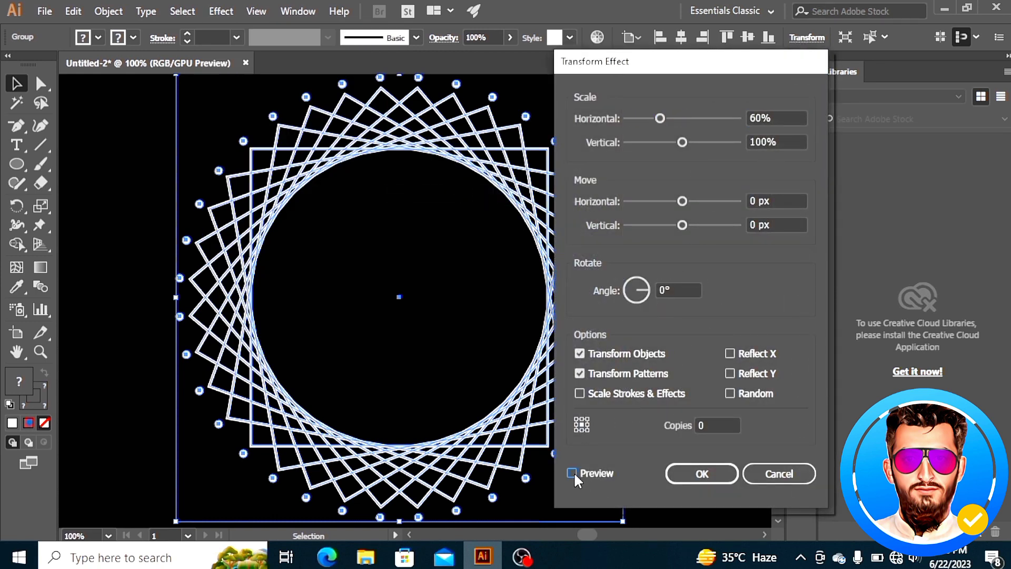
pyautogui.moveTo(778, 141); pyautogui.dragTo(742, 141)
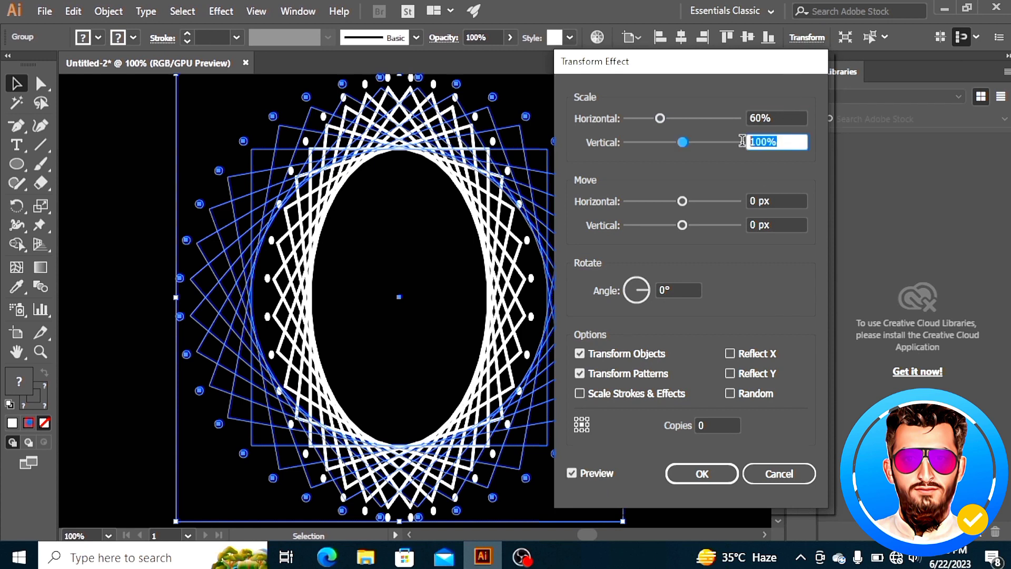
pyautogui.write('60')
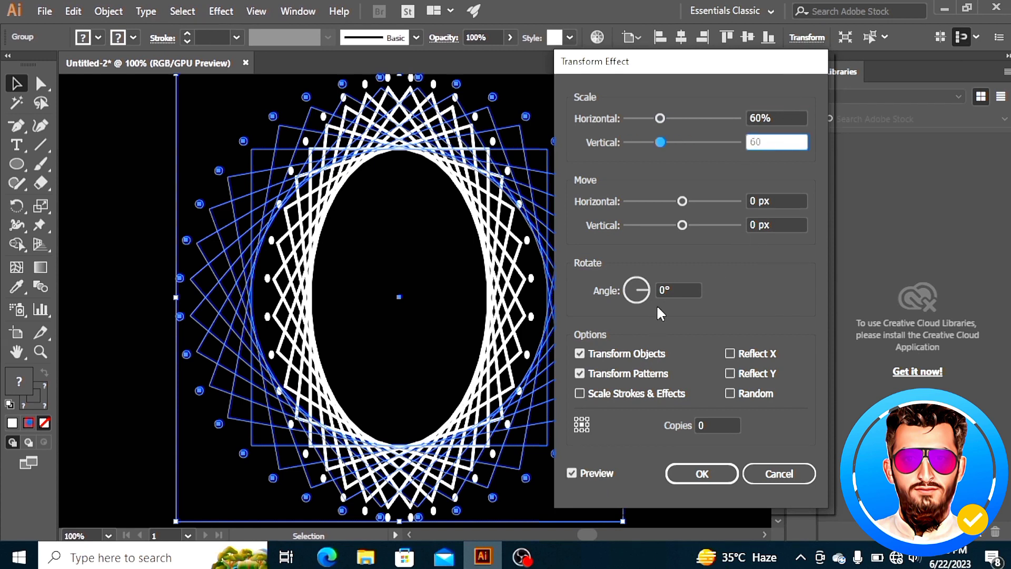
pyautogui.click(703, 423)
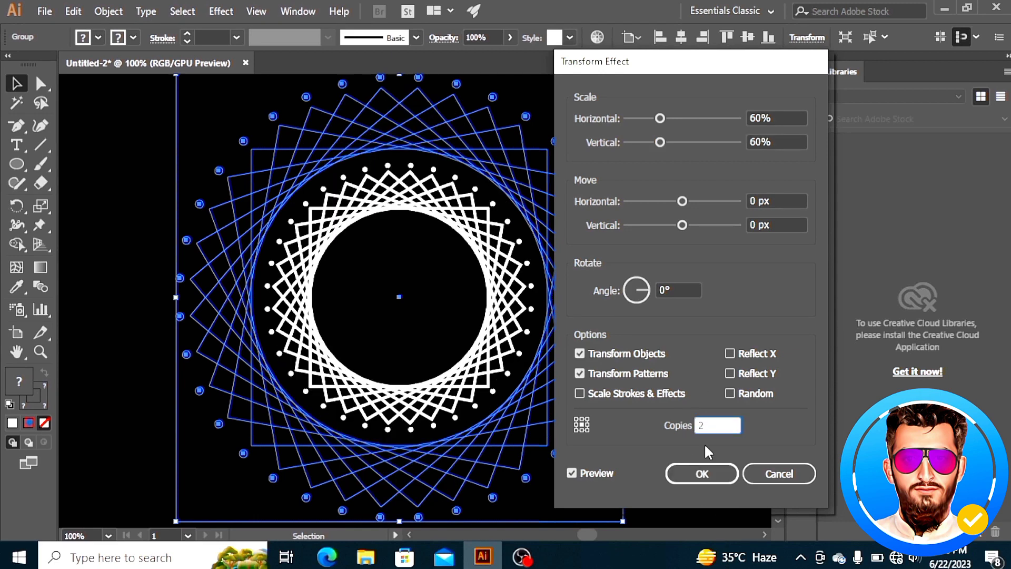
pyautogui.write('2')
pyautogui.click(702, 474)
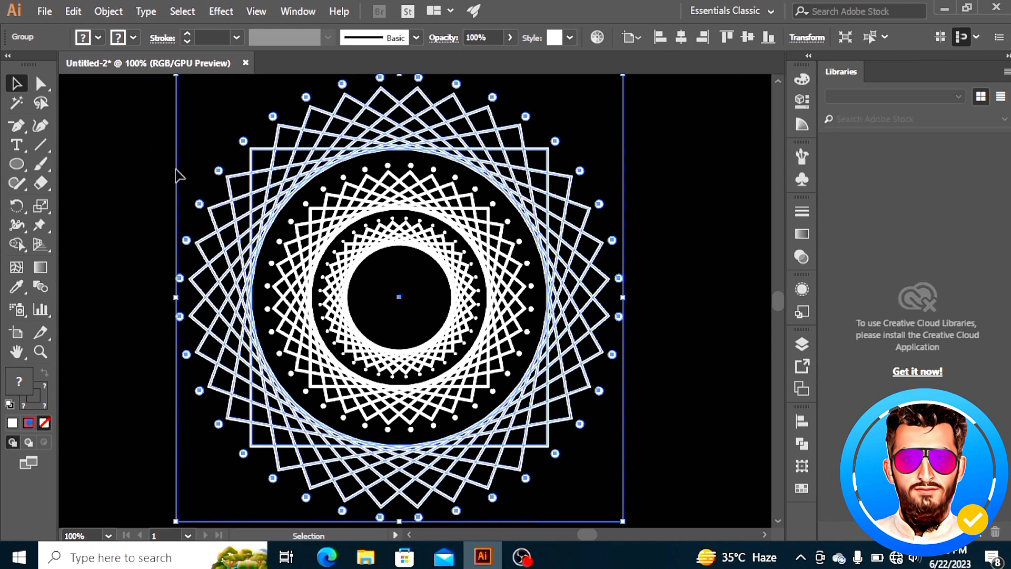
# Ungroup the transformed design twice
pyautogui.rightClick(310, 231)
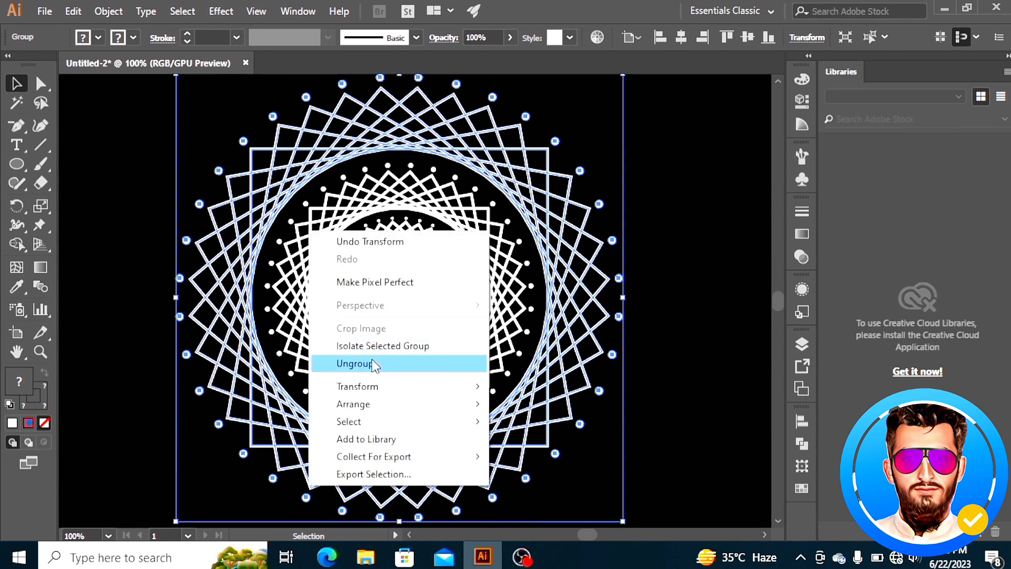
pyautogui.click(372, 363)
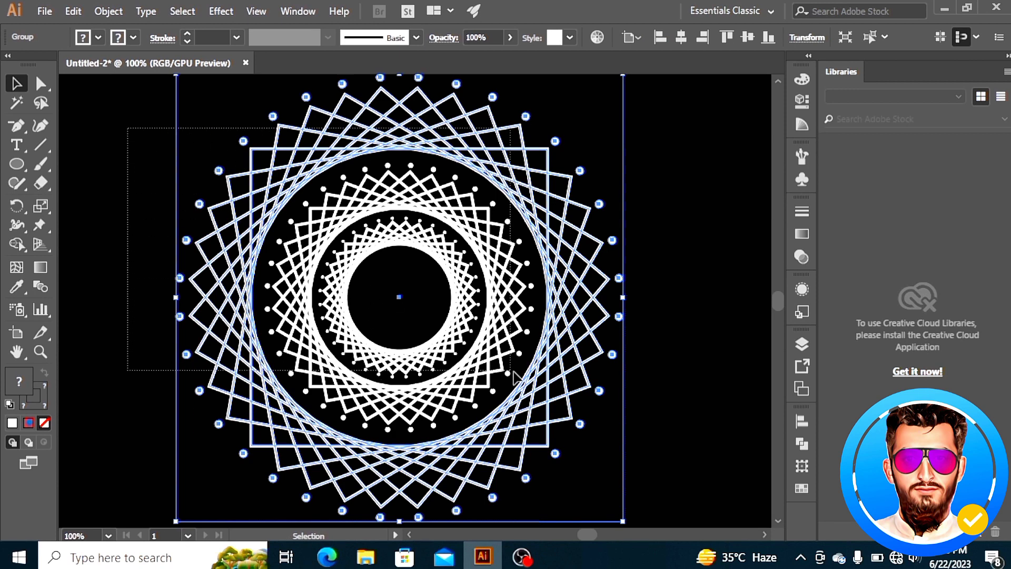
pyautogui.rightClick(410, 308)
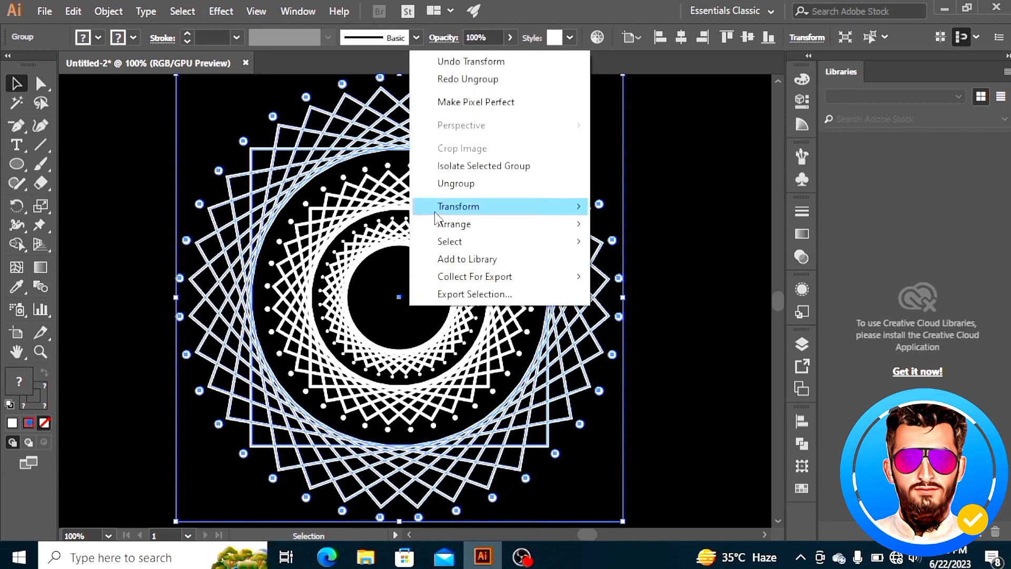
pyautogui.click(442, 185)
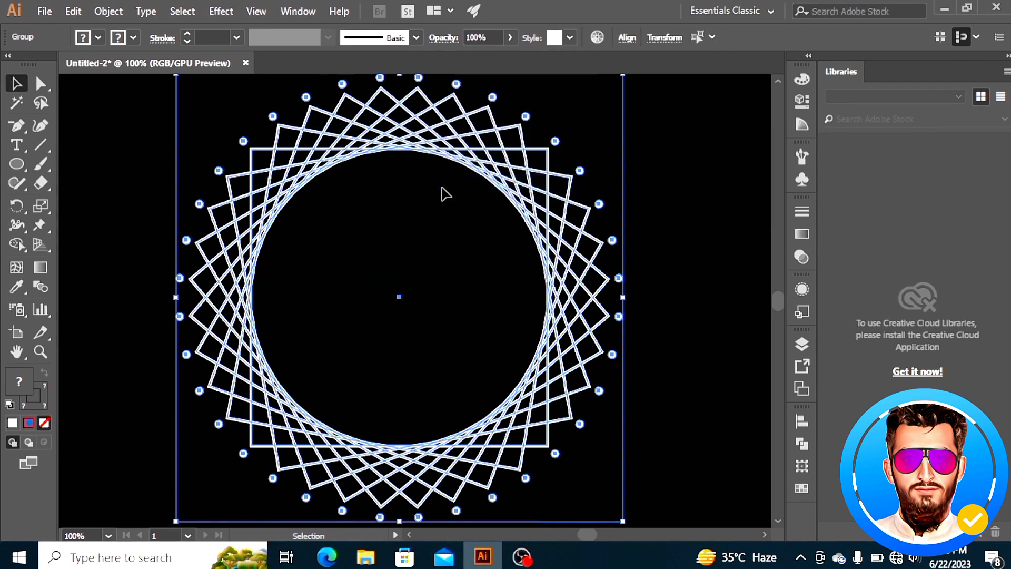
# Select the inner scaled group and expand its appearance
pyautogui.click(681, 223)
pyautogui.click(454, 280)
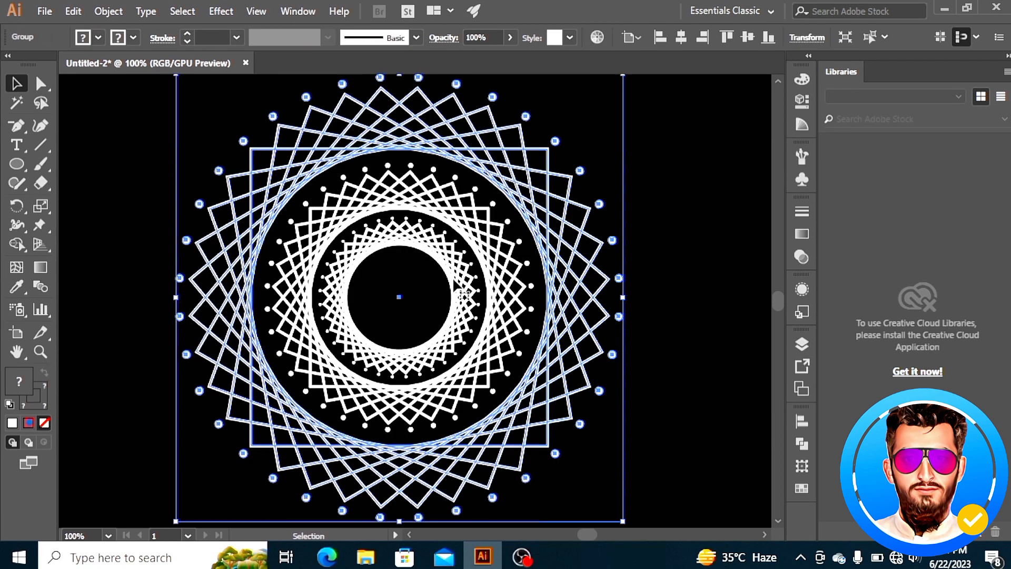
pyautogui.rightClick(454, 281)
pyautogui.click(507, 412)
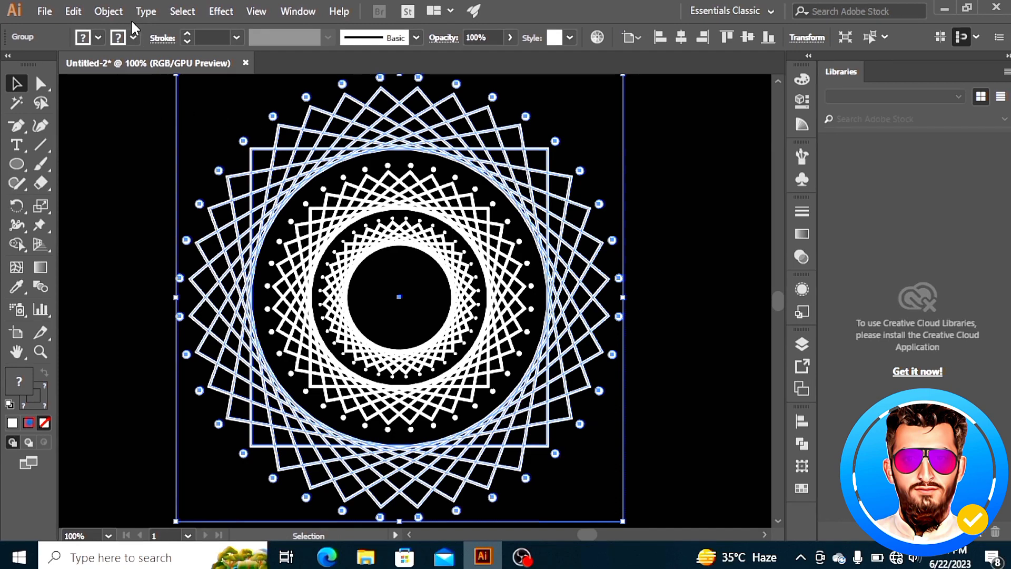
pyautogui.click(103, 11)
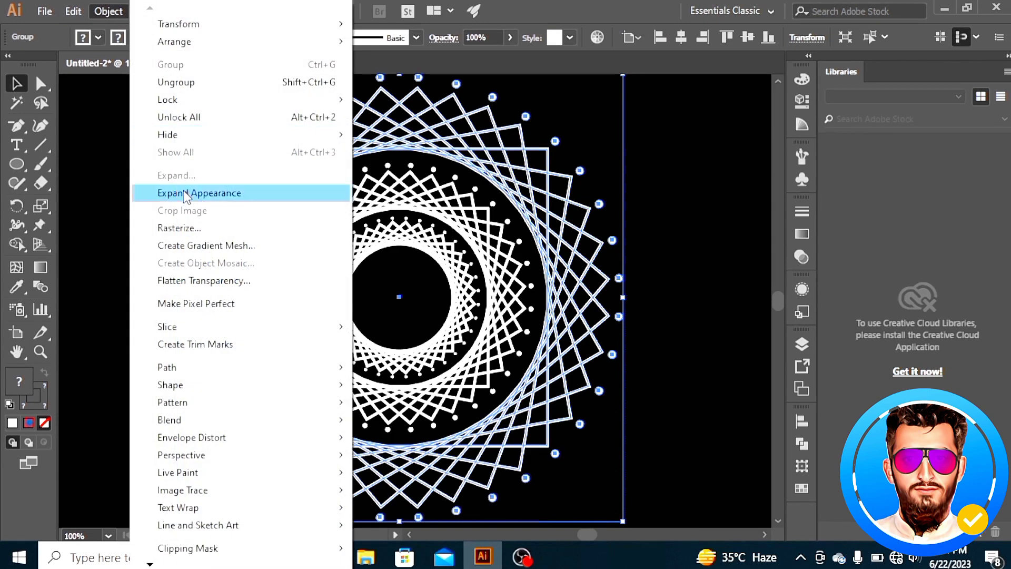
pyautogui.click(185, 193)
# Select the whole design and ungroup it
pyautogui.click(198, 185)
pyautogui.moveTo(181, 145); pyautogui.dragTo(626, 425)
pyautogui.rightClick(468, 291)
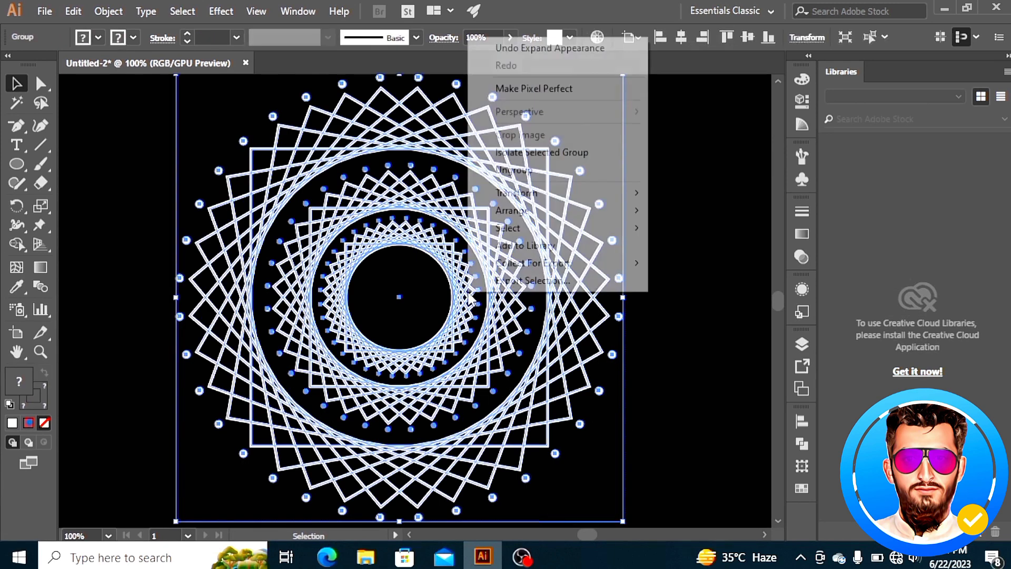
pyautogui.click(515, 170)
pyautogui.click(650, 208)
# Fill the innermost ring with the White, Black gradient set to Radial type
pyautogui.click(464, 279)
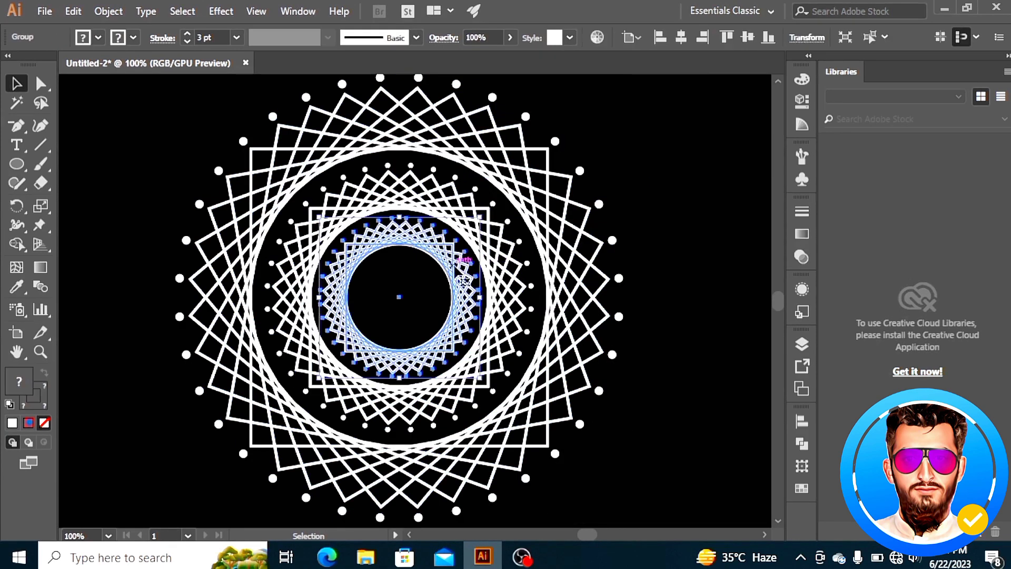
pyautogui.click(800, 237)
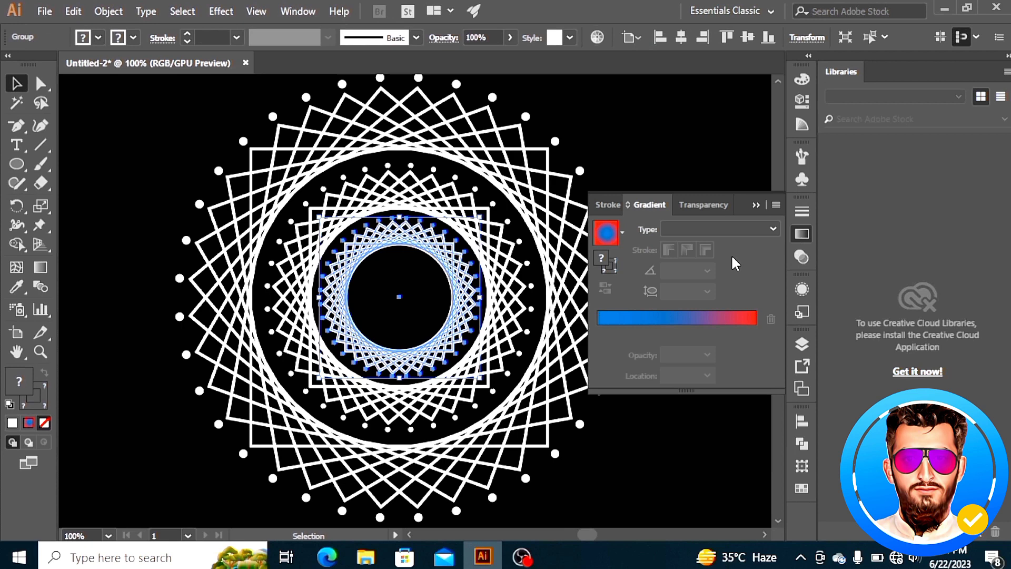
pyautogui.click(622, 233)
pyautogui.scroll(1, 514, 263)
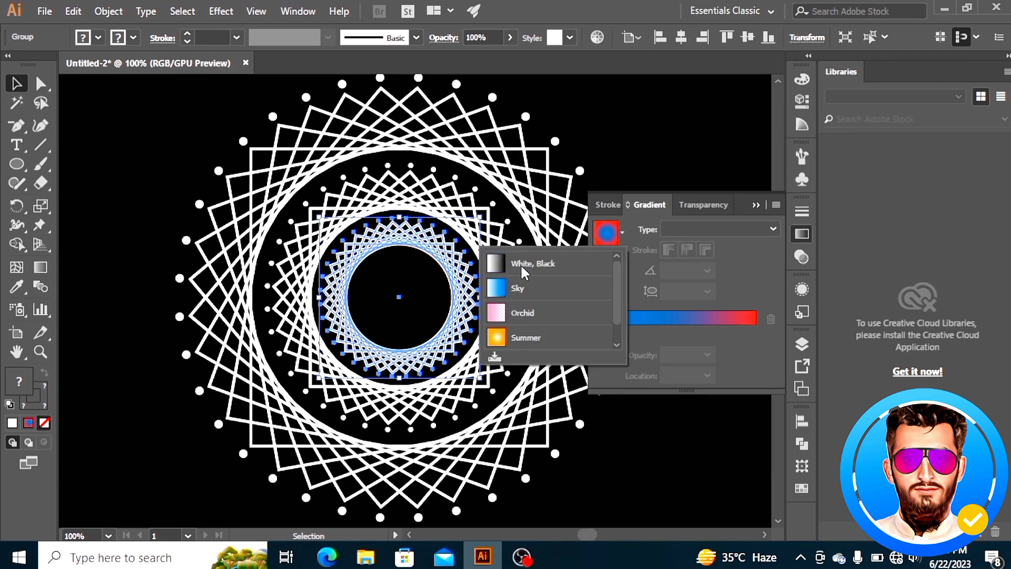
pyautogui.click(521, 264)
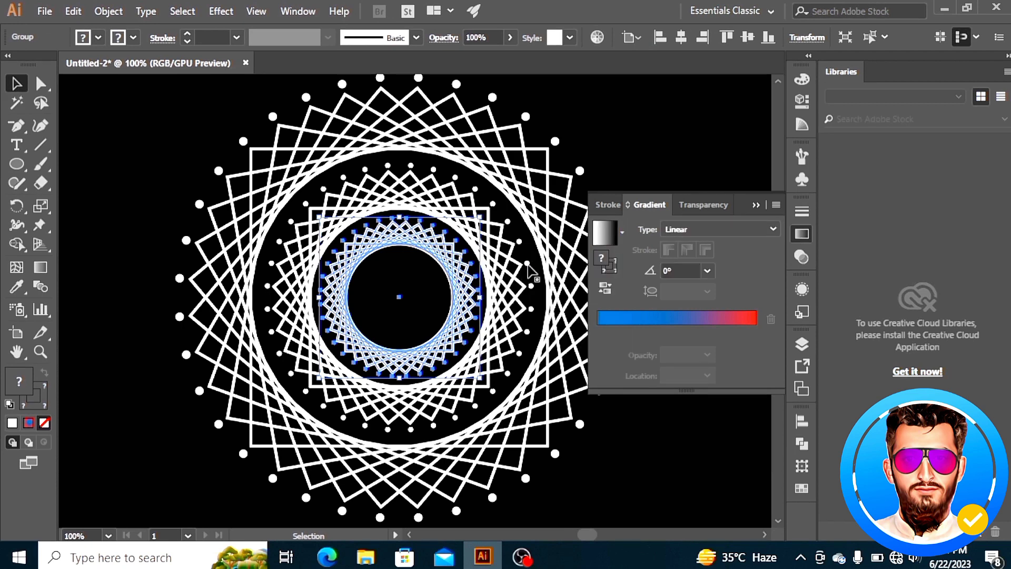
pyautogui.click(775, 226)
pyautogui.click(704, 261)
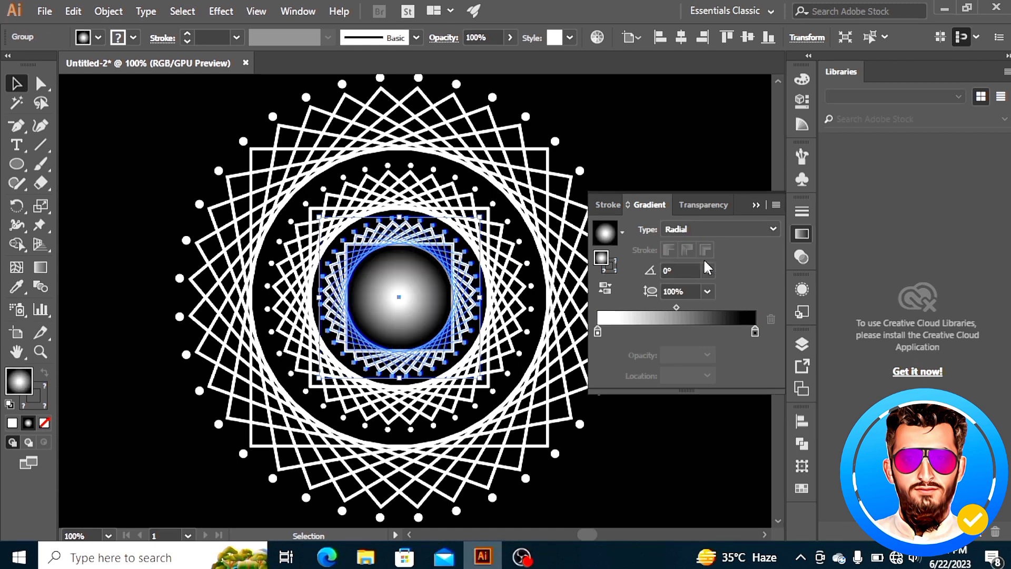
pyautogui.click(756, 204)
# Set the selected ring's fill to none
pyautogui.click(99, 38)
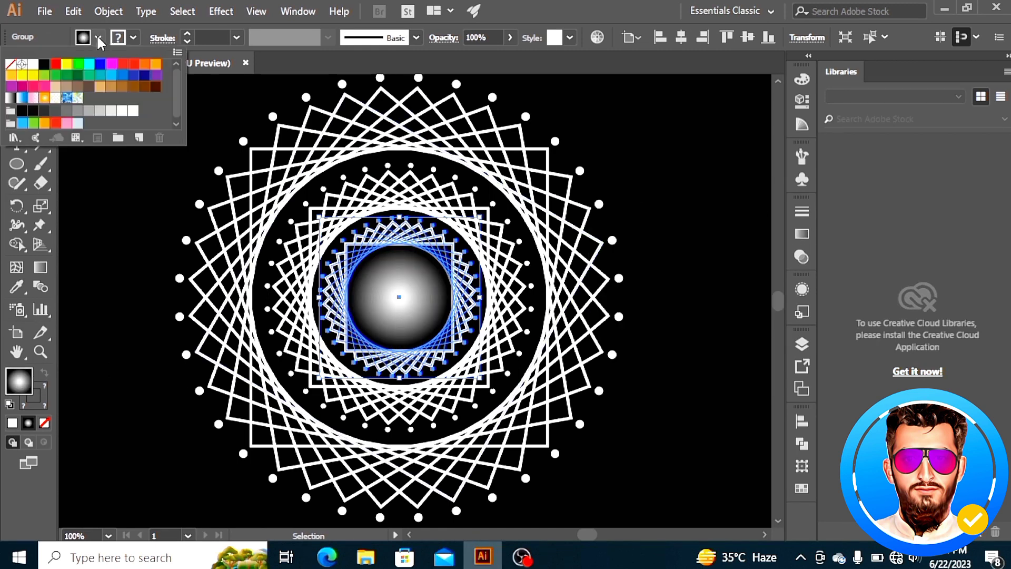
pyautogui.click(10, 65)
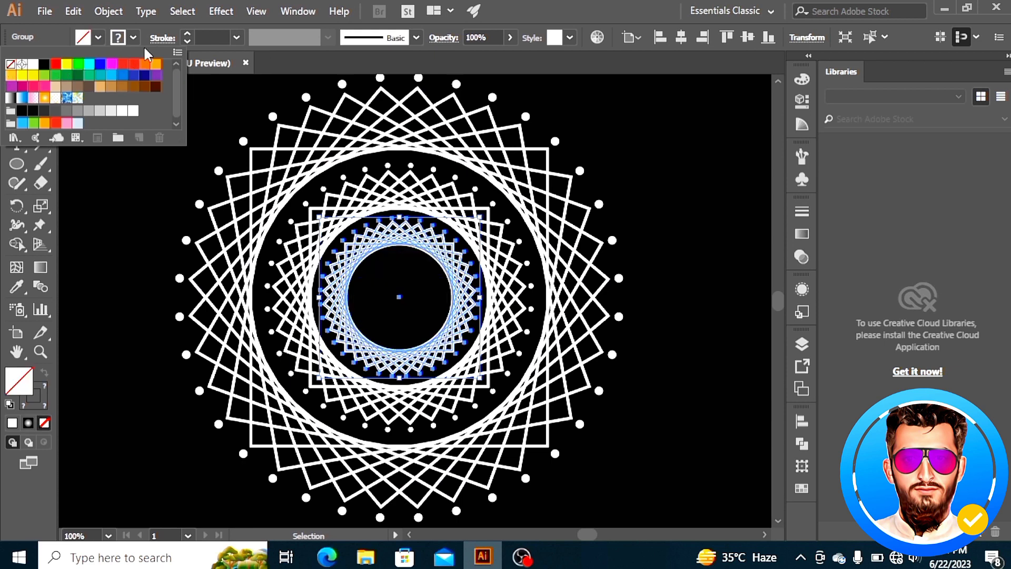
pyautogui.doubleClick(40, 384)
pyautogui.click(690, 194)
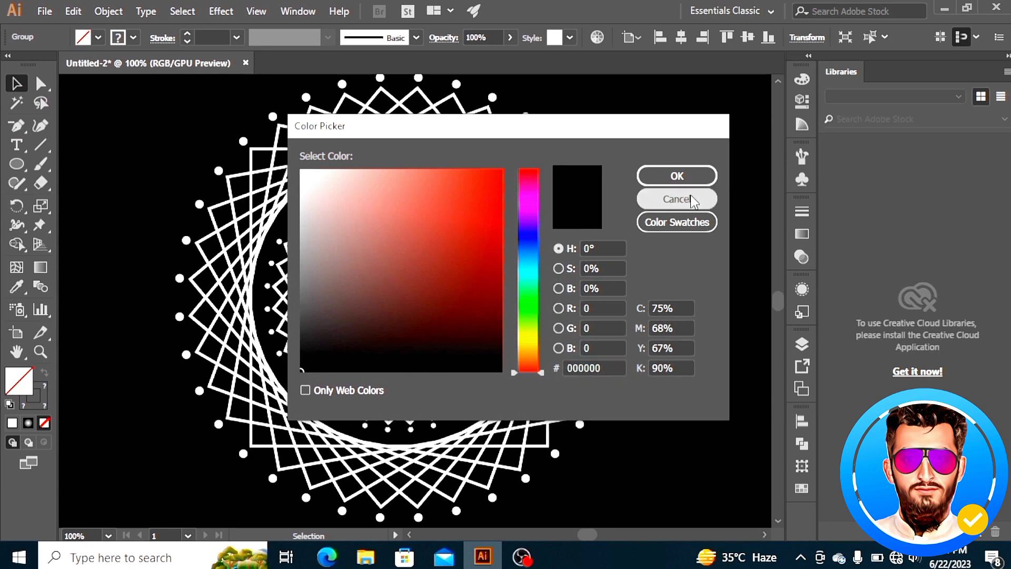
# Reapply a radial white-to-black gradient fill to the innermost ring
pyautogui.click(802, 235)
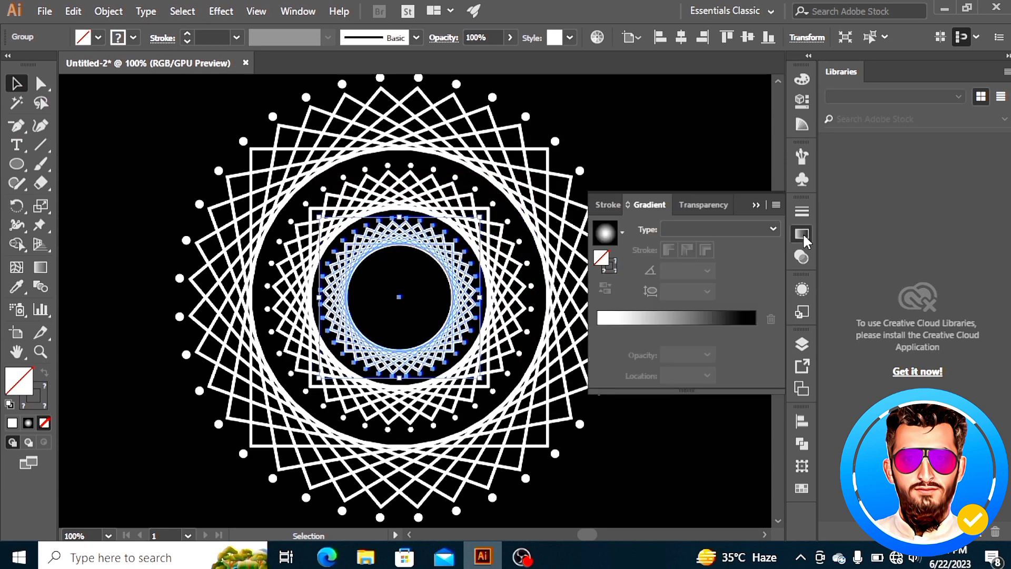
pyautogui.click(606, 237)
pyautogui.click(691, 228)
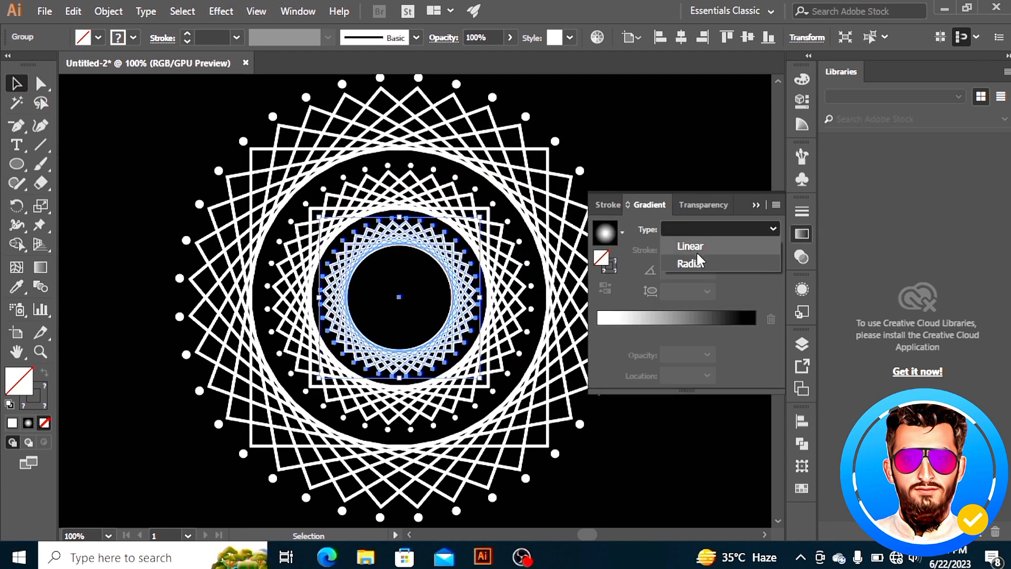
pyautogui.click(697, 258)
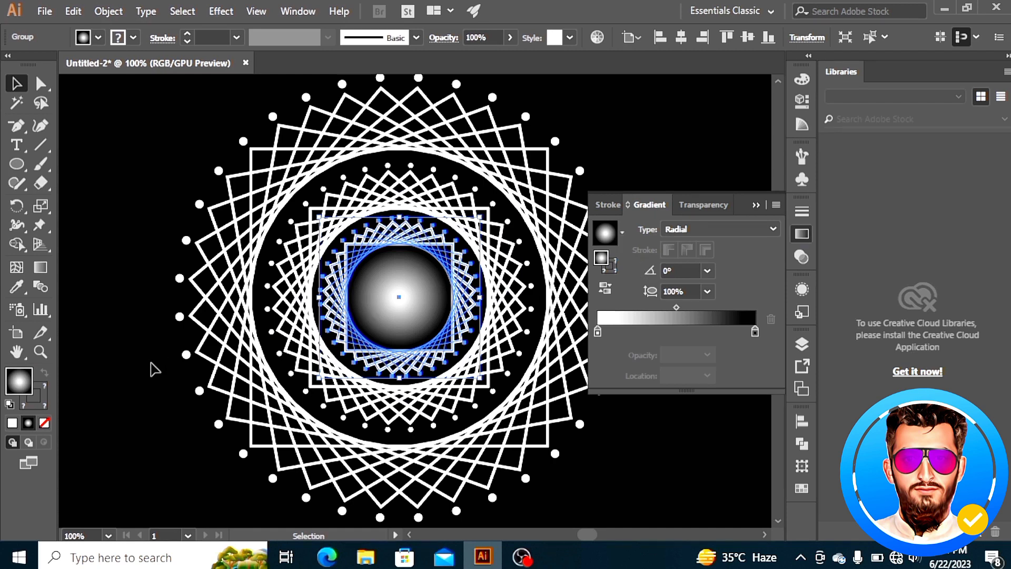
# Apply the white-to-black gradient to the innermost ring's stroke and set its fill to none
pyautogui.click(133, 37)
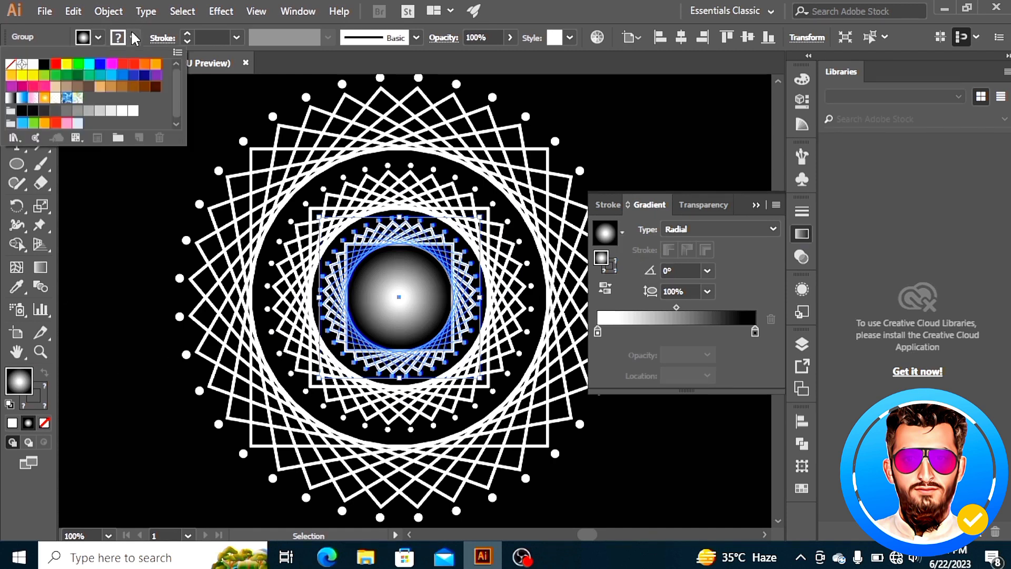
pyautogui.click(89, 110)
pyautogui.click(25, 375)
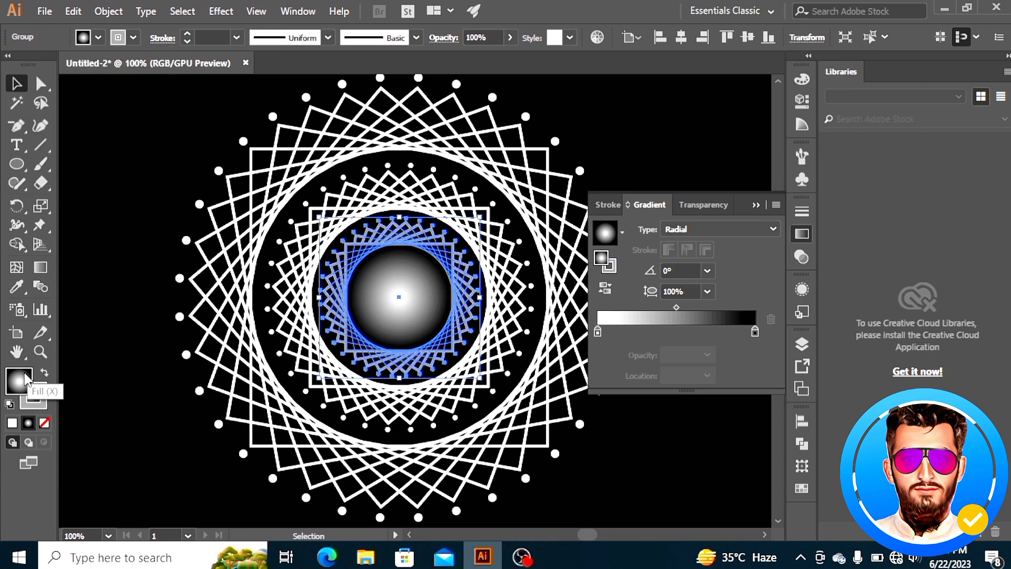
pyautogui.click(42, 409)
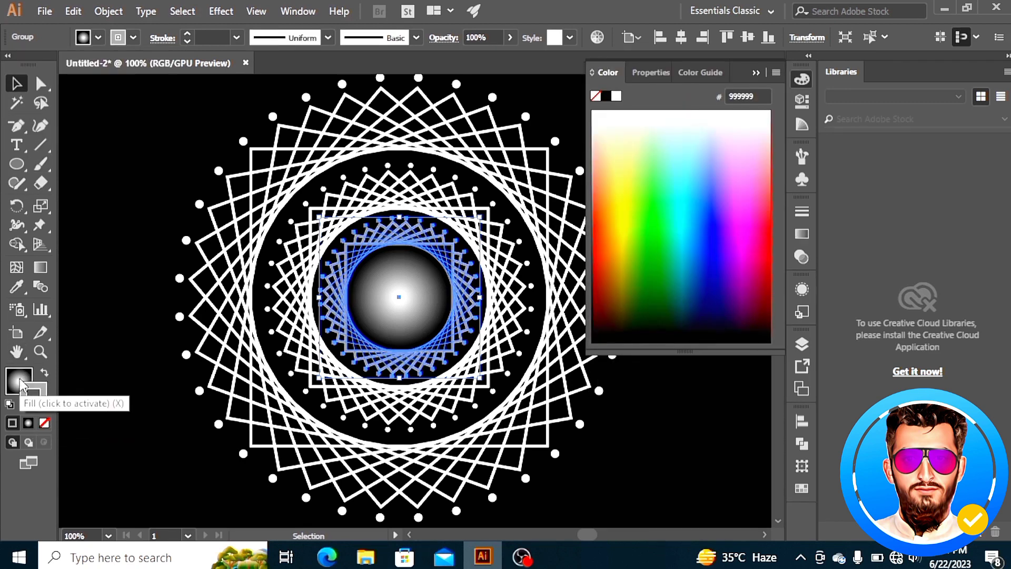
pyautogui.click(45, 423)
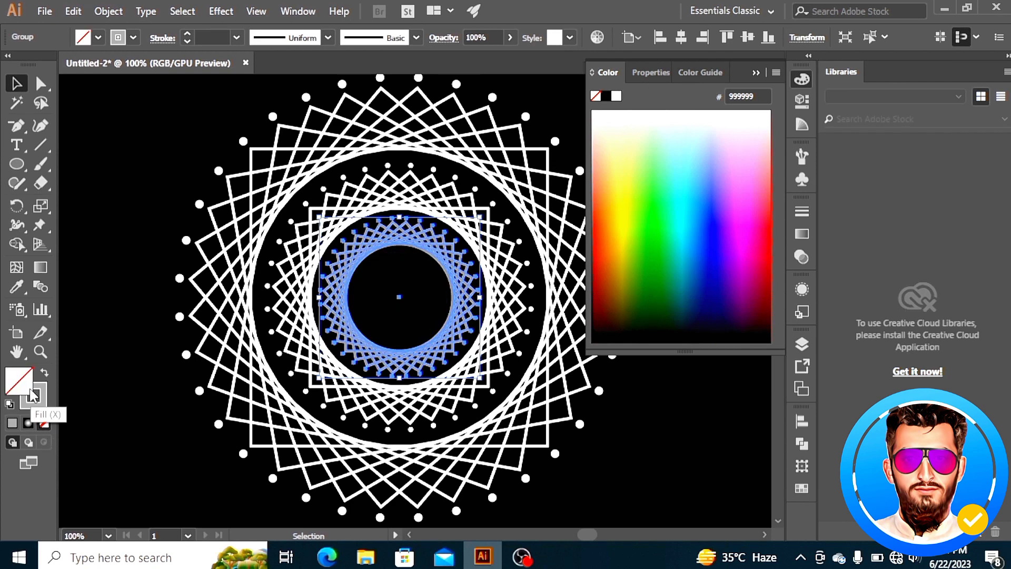
# Set the ring's stroke gradient type to Radial
pyautogui.click(46, 396)
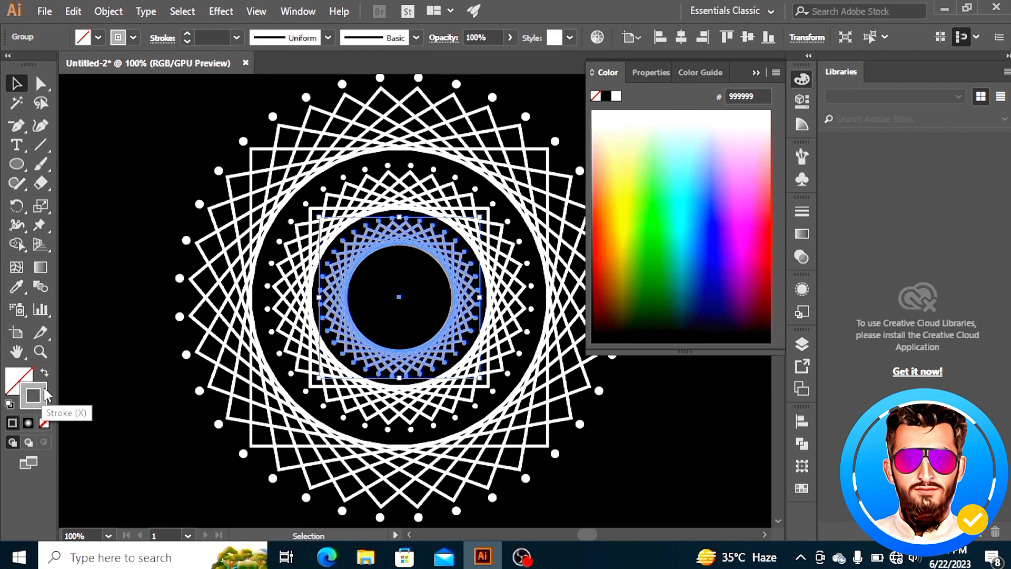
pyautogui.click(737, 74)
pyautogui.click(801, 234)
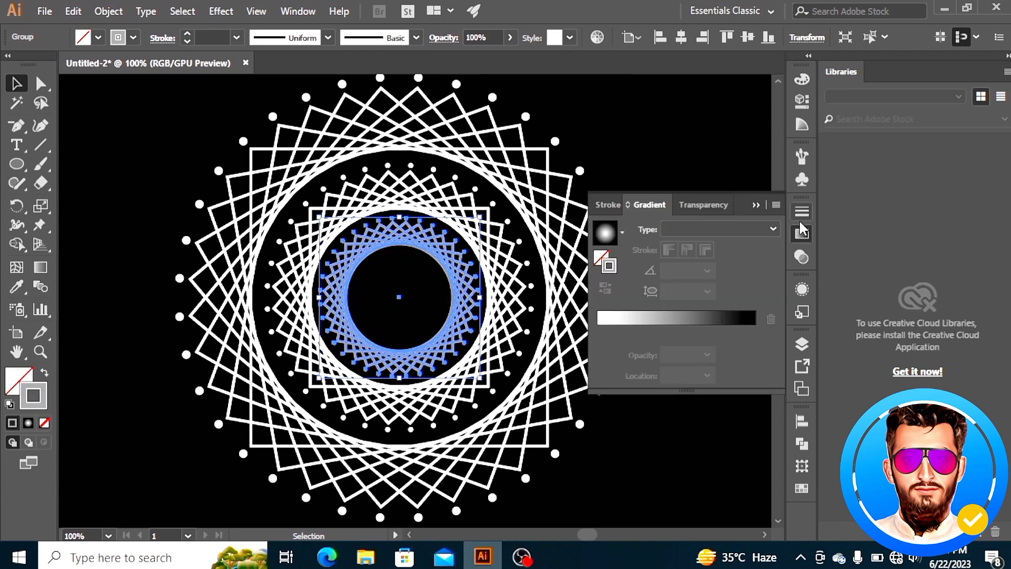
pyautogui.click(747, 228)
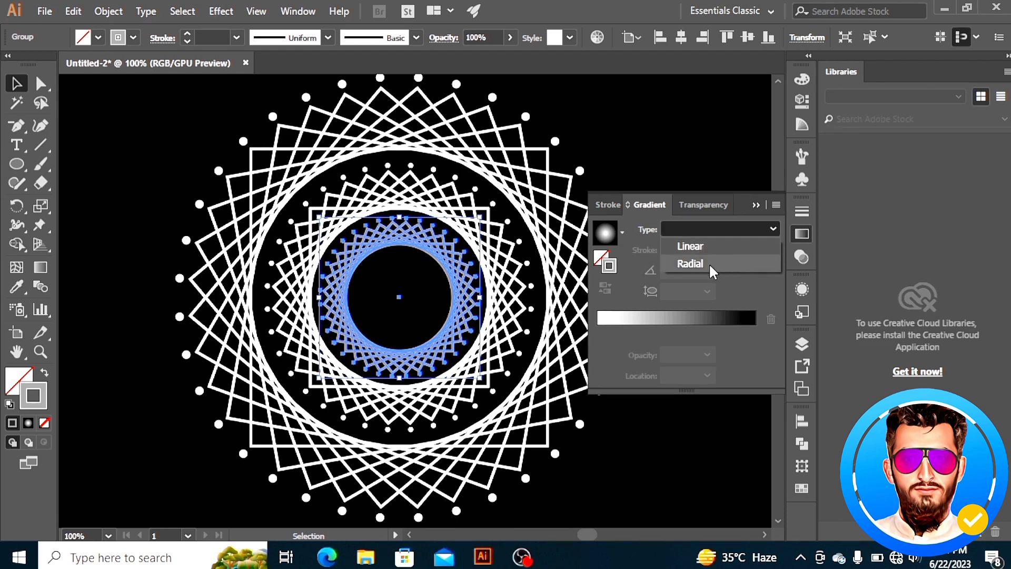
pyautogui.click(709, 265)
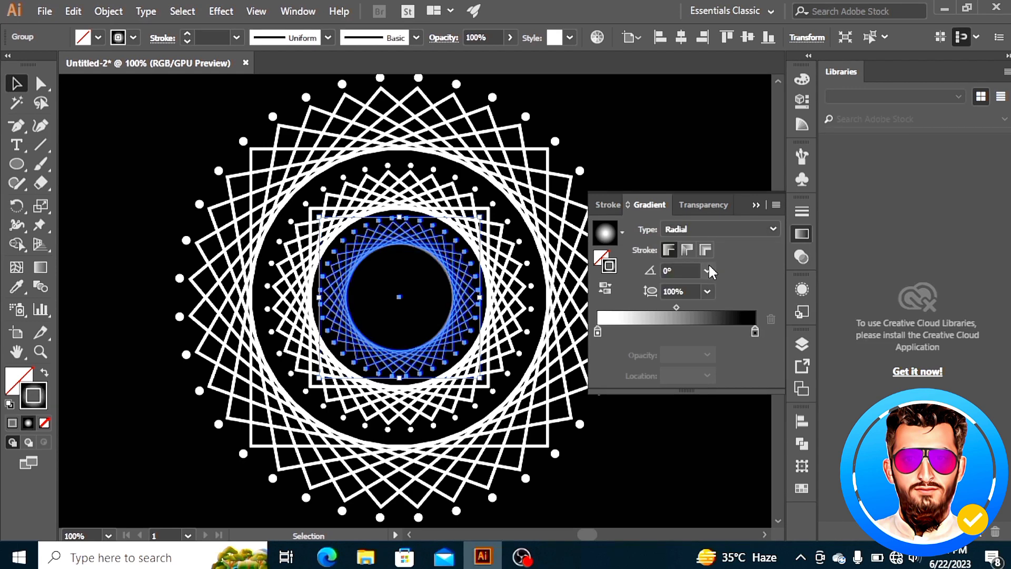
# Recolor the stroke gradient stops to light blue on the left and orange on the right, then deselect
pyautogui.click(597, 331)
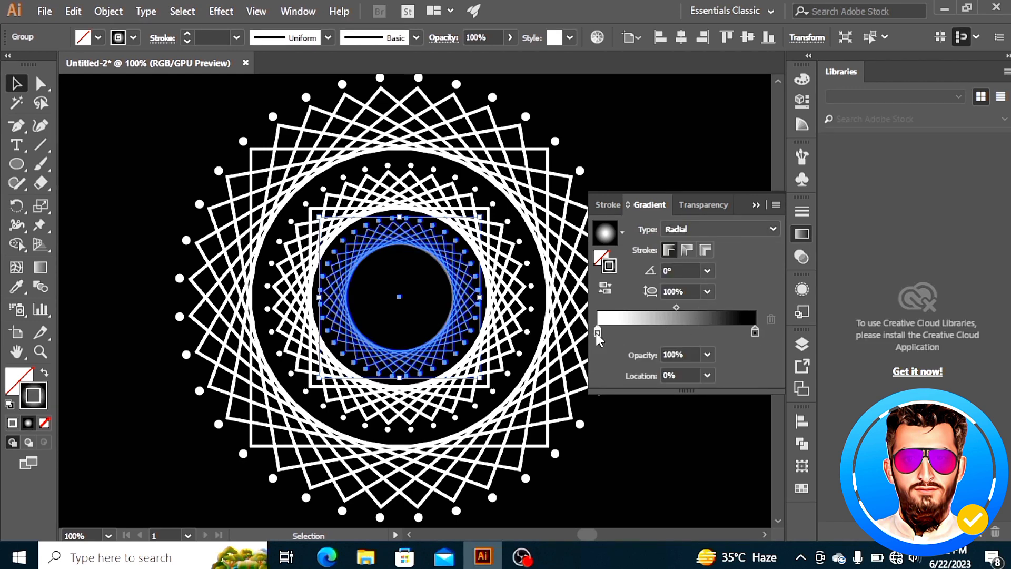
pyautogui.doubleClick(598, 331)
pyautogui.click(627, 393)
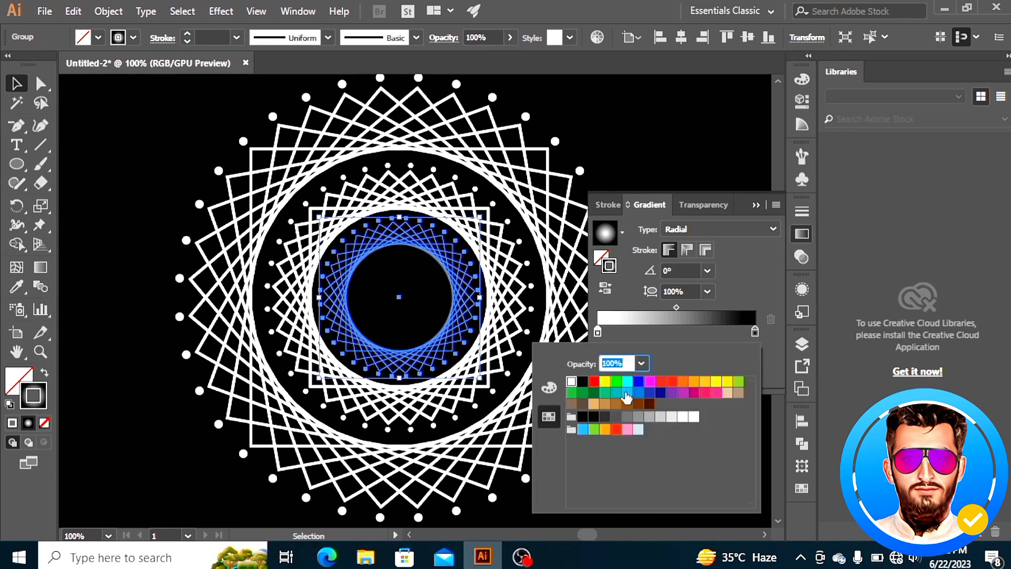
pyautogui.click(757, 330)
pyautogui.doubleClick(757, 330)
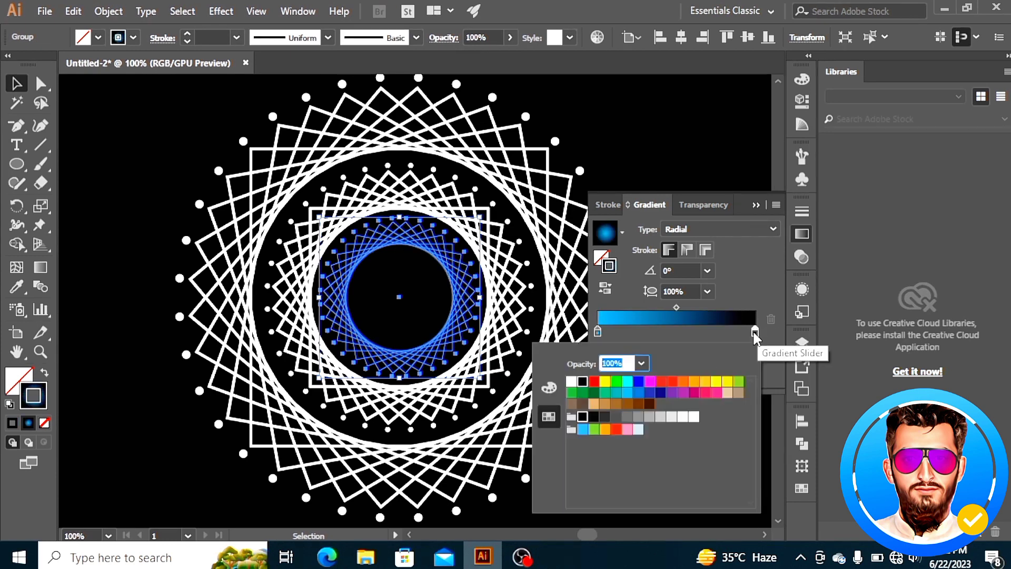
pyautogui.click(684, 380)
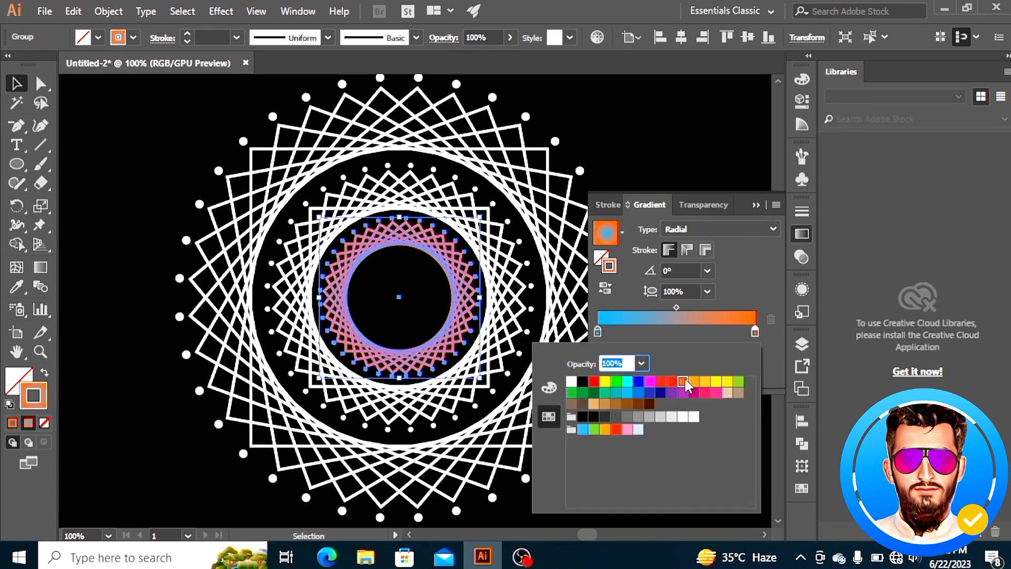
pyautogui.click(675, 308)
pyautogui.click(677, 308)
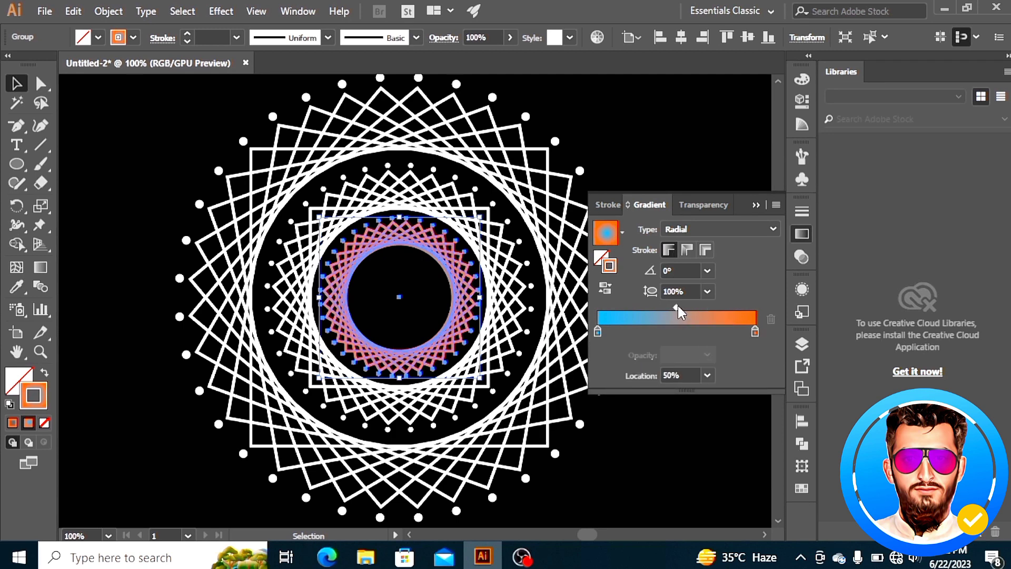
pyautogui.click(757, 204)
pyautogui.click(666, 219)
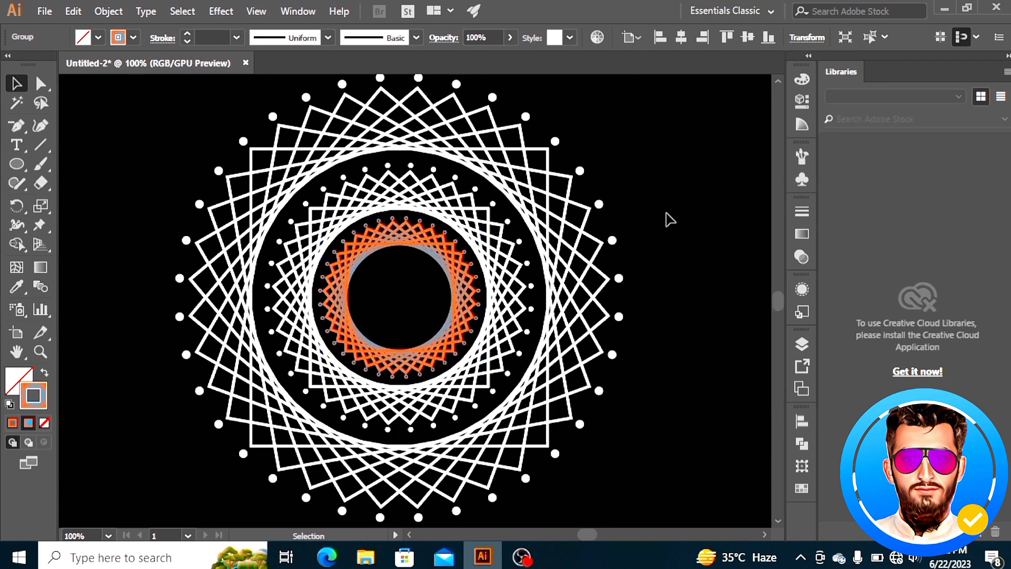
# Select the whole design and apply the inner ring's gradient stroke to it with the Eyedropper
pyautogui.click(334, 273)
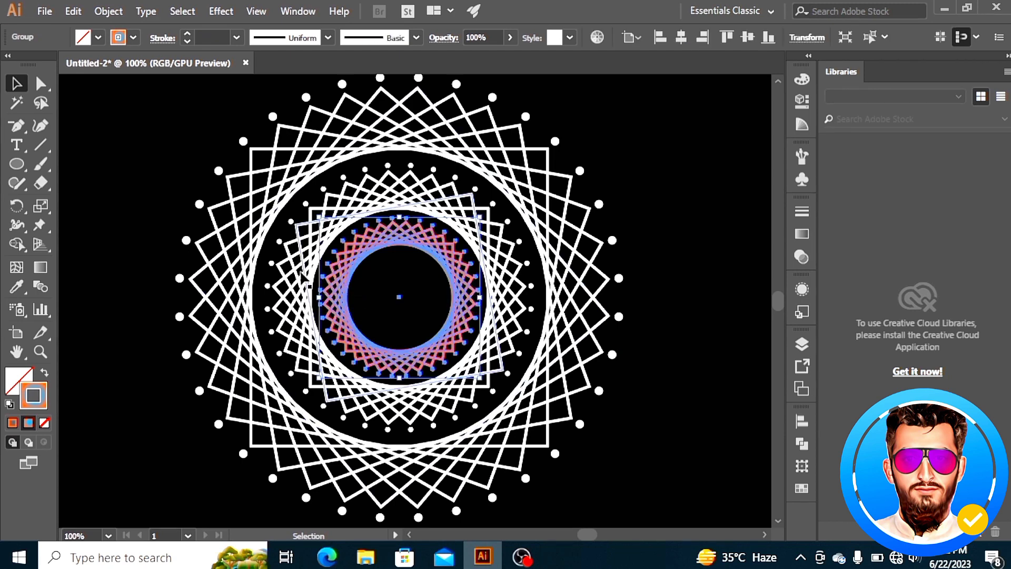
pyautogui.keyDown('shift'); pyautogui.click(286, 304); pyautogui.keyUp('shift')
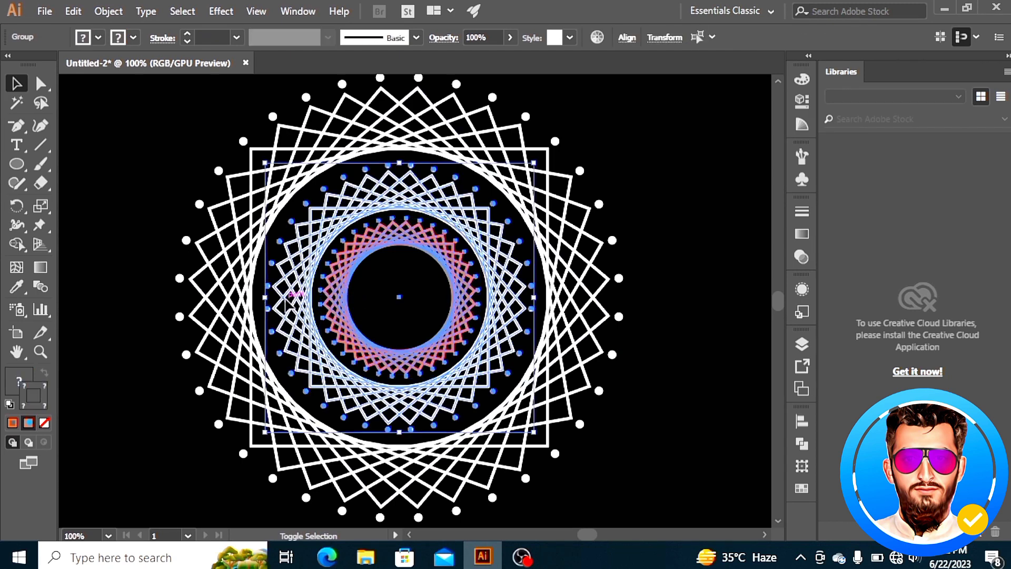
pyautogui.keyDown('shift'); pyautogui.click(219, 311); pyautogui.keyUp('shift')
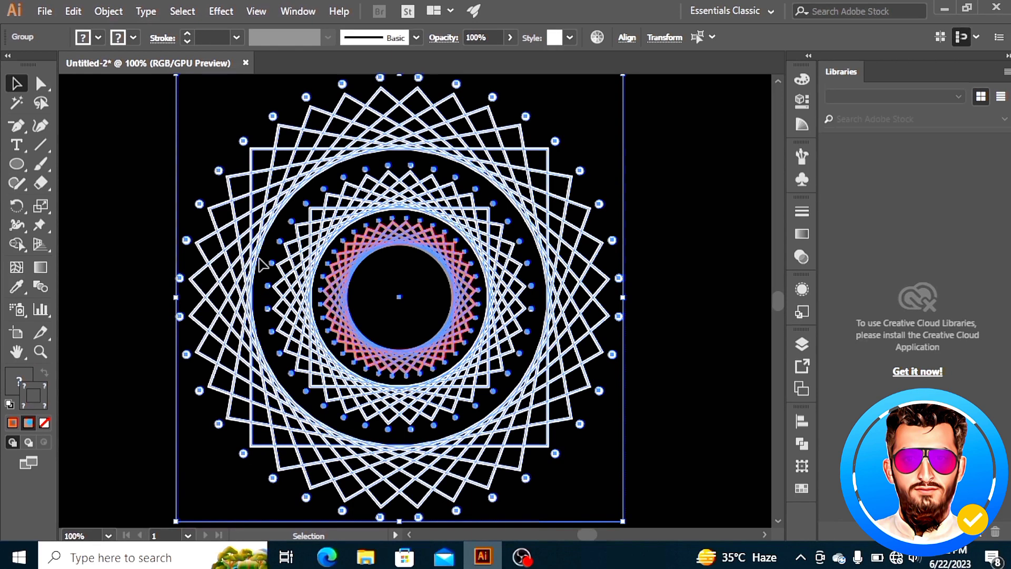
pyautogui.press('i')
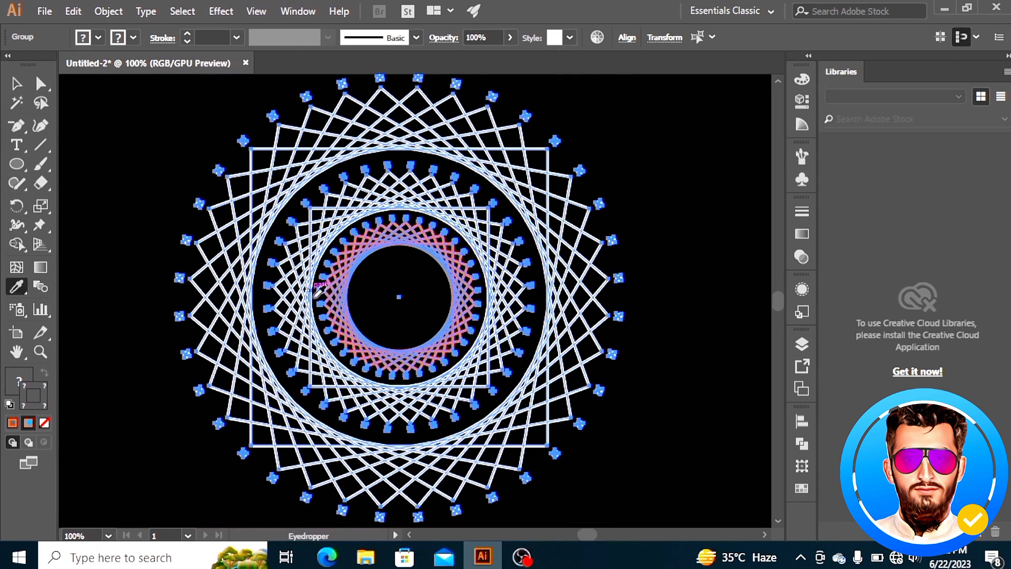
pyautogui.click(335, 268)
pyautogui.click(24, 82)
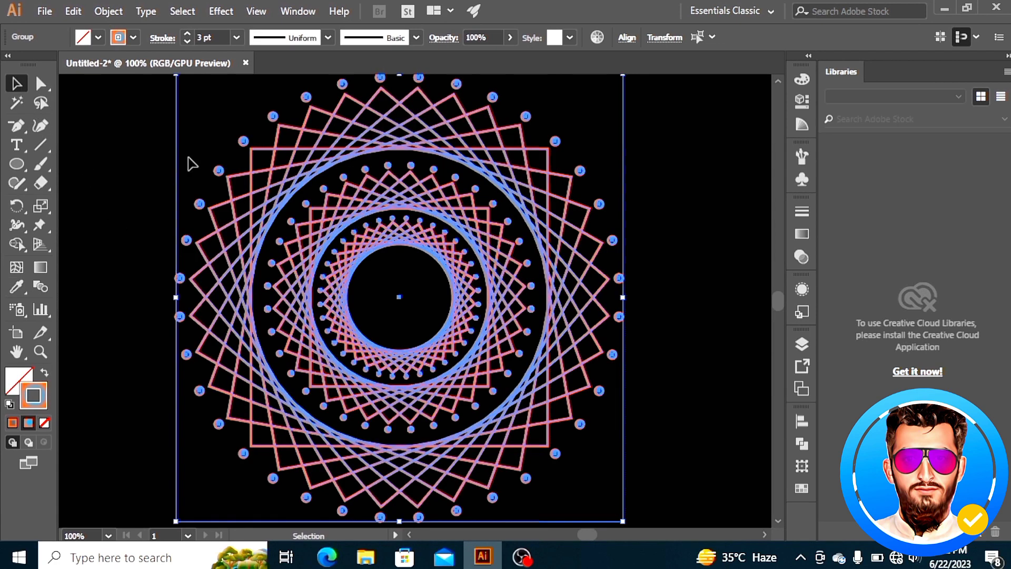
pyautogui.click(146, 153)
# Inspect the recoloured mandala's groups at a smaller zoom level
pyautogui.scroll(-3, 444, 217)
pyautogui.scroll(2, 443, 215)
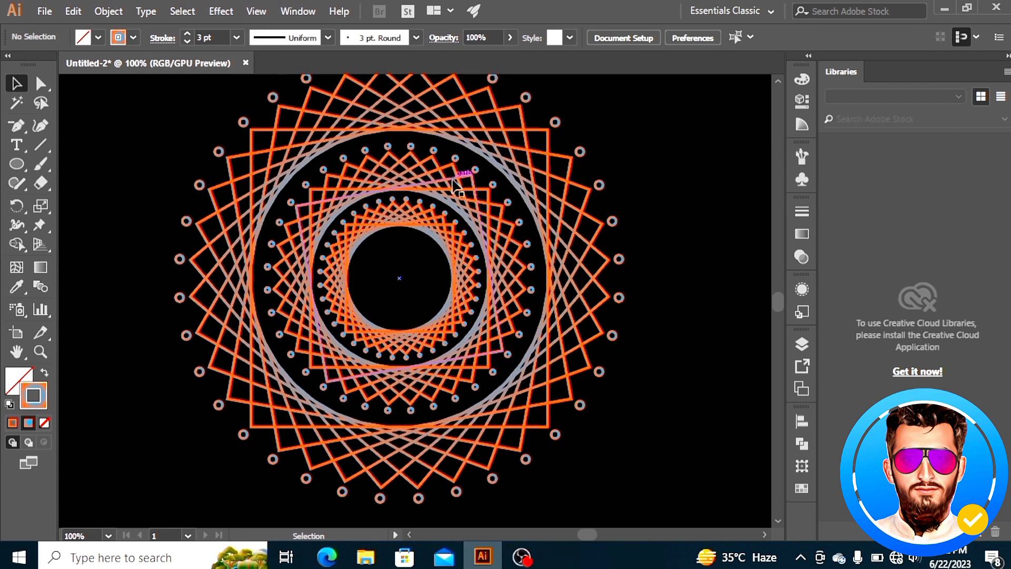
pyautogui.click(450, 201)
pyautogui.press('a')
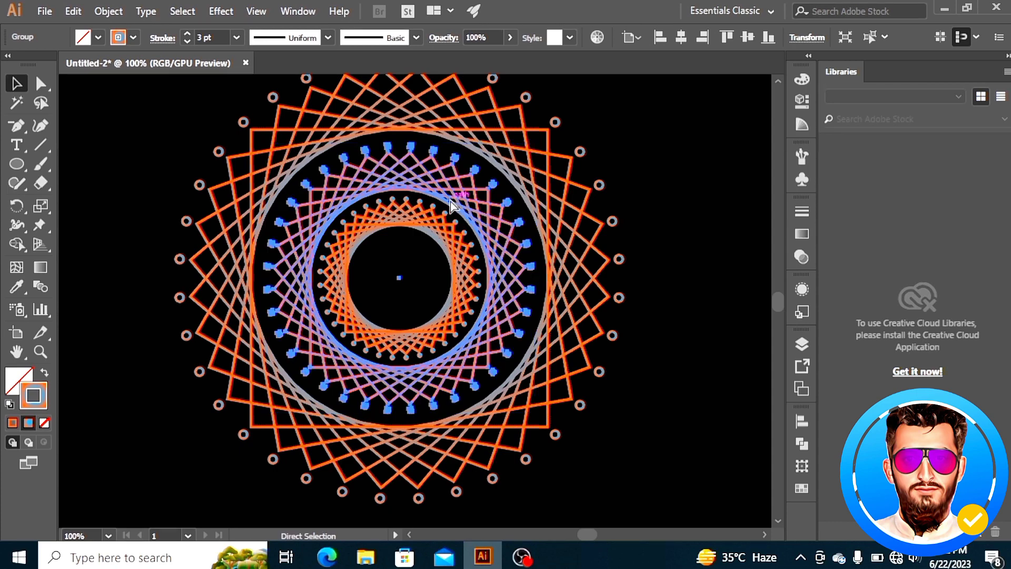
pyautogui.hotkey('ctrl', '+')
pyautogui.hotkey('ctrl', '-')
pyautogui.press('v')
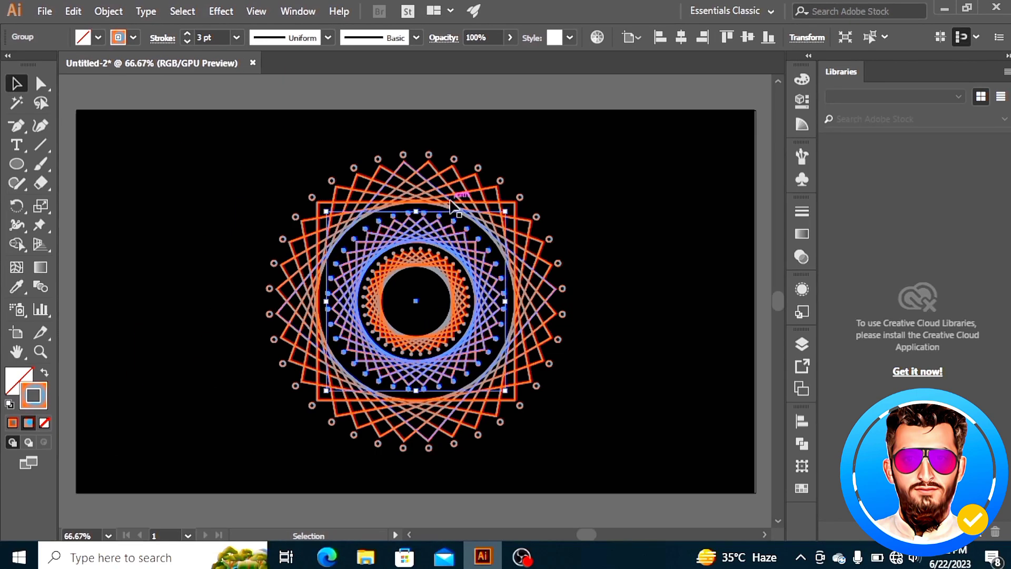
pyautogui.click(205, 257)
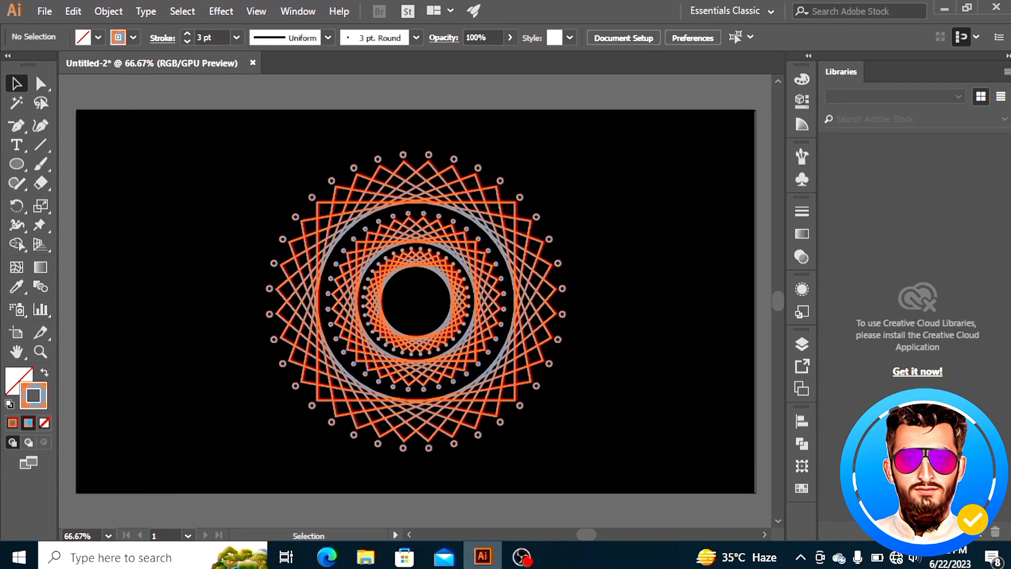